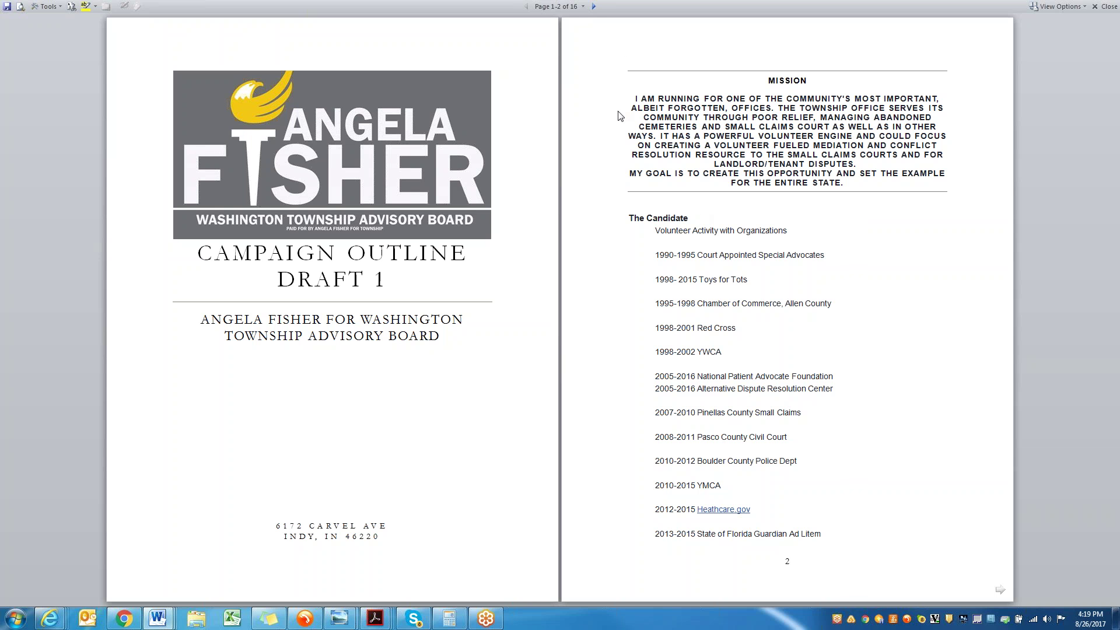
- Advance the Read Mode outline to pages 3–4, ending with the obstacles and the WIN Number section
{"action": "left_click", "coordinate": [594, 7]}
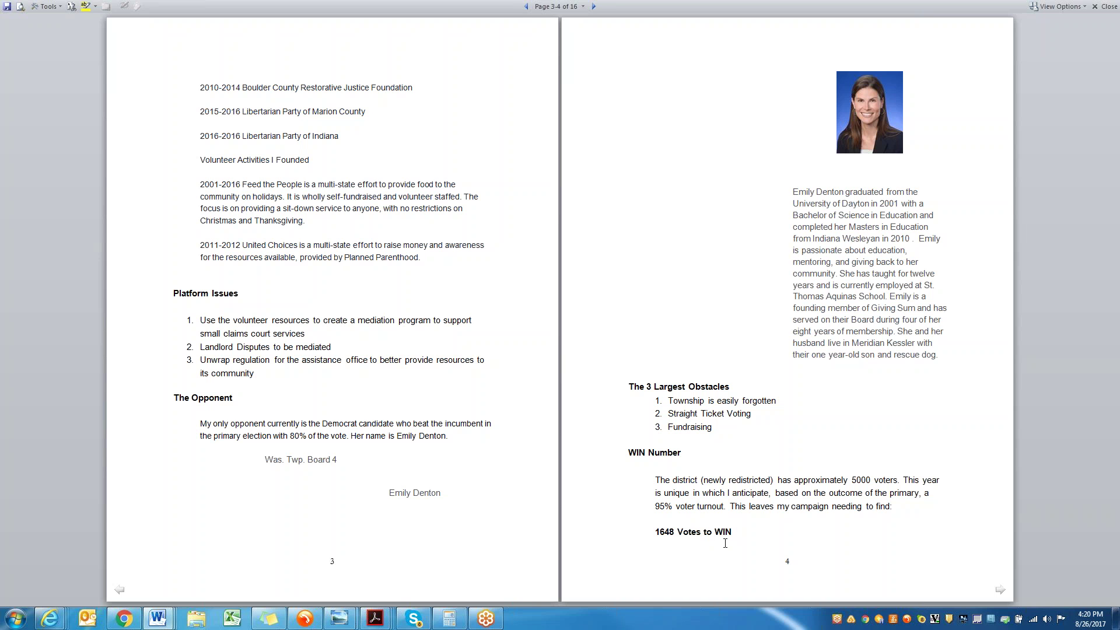
- Page ahead past pages 5–6 to pages 7–8 with the campaign logos and Candidate Endorsements
{"action": "left_click", "coordinate": [593, 7]}
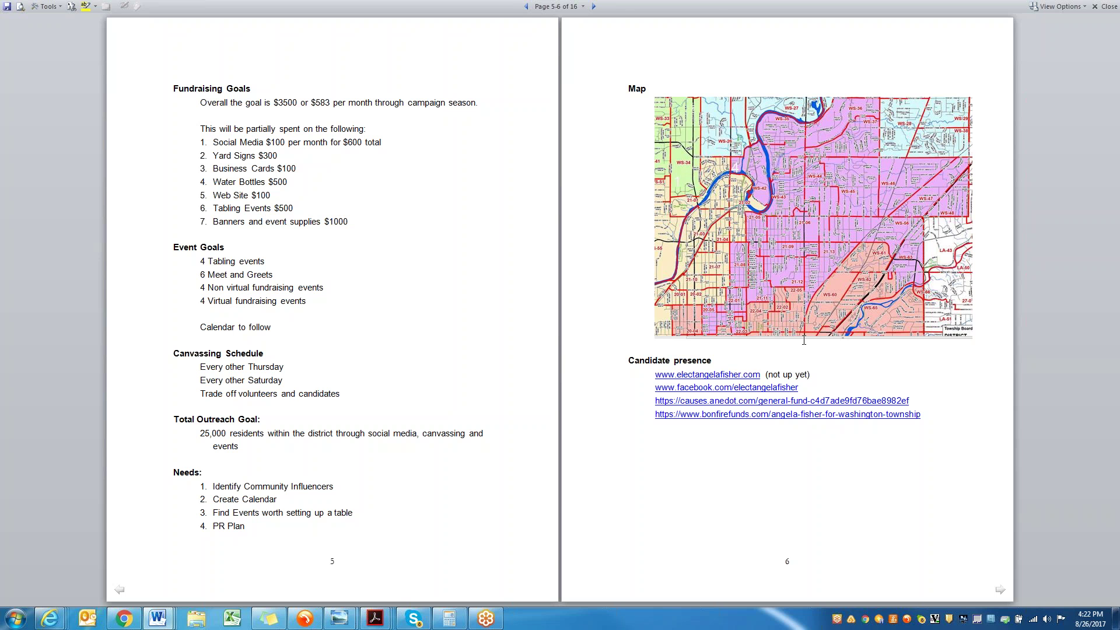
{"action": "left_click", "coordinate": [595, 7]}
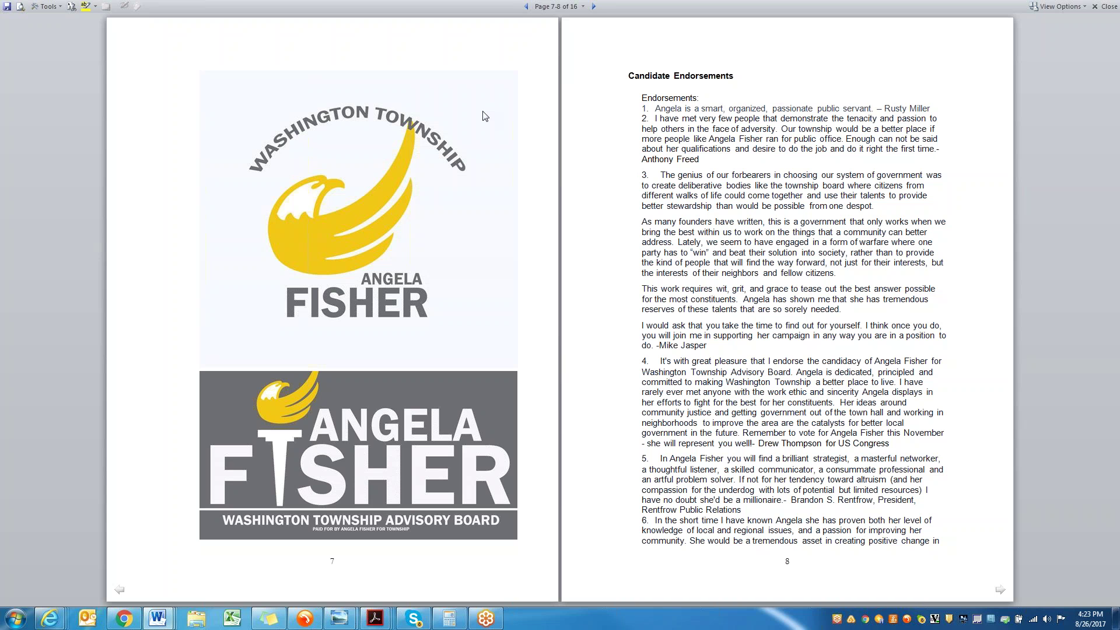
- Advance to pages 9–10, ending with the PR List LOCAL media contacts table
{"action": "left_click", "coordinate": [595, 7]}
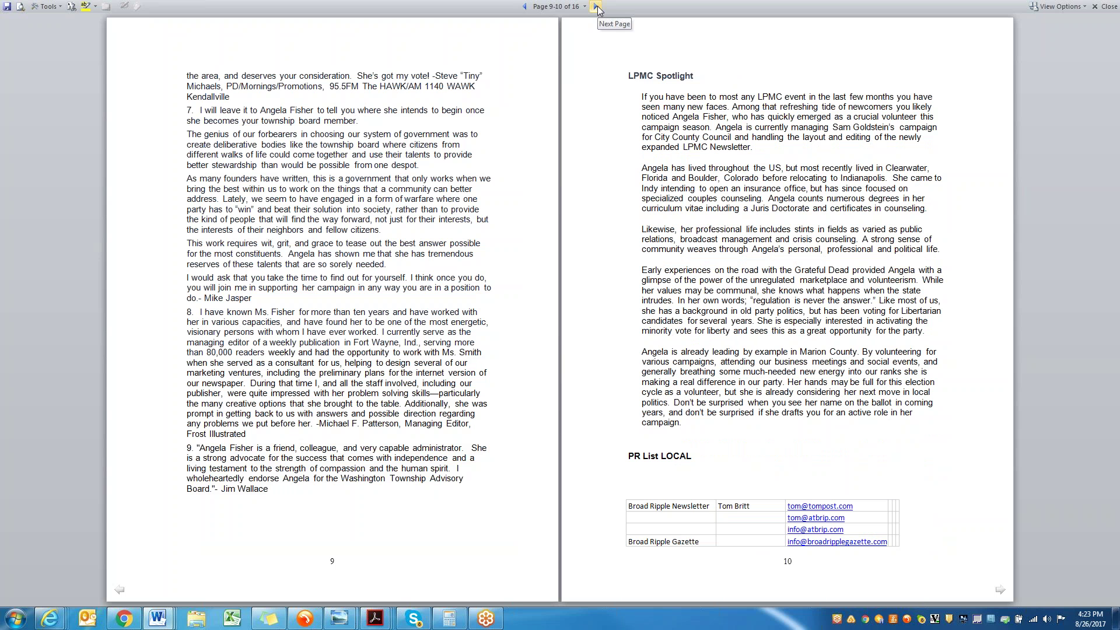
- Page past the contact list on pages 11–12 to the restorative justice pages 13–14
{"action": "left_click", "coordinate": [597, 7]}
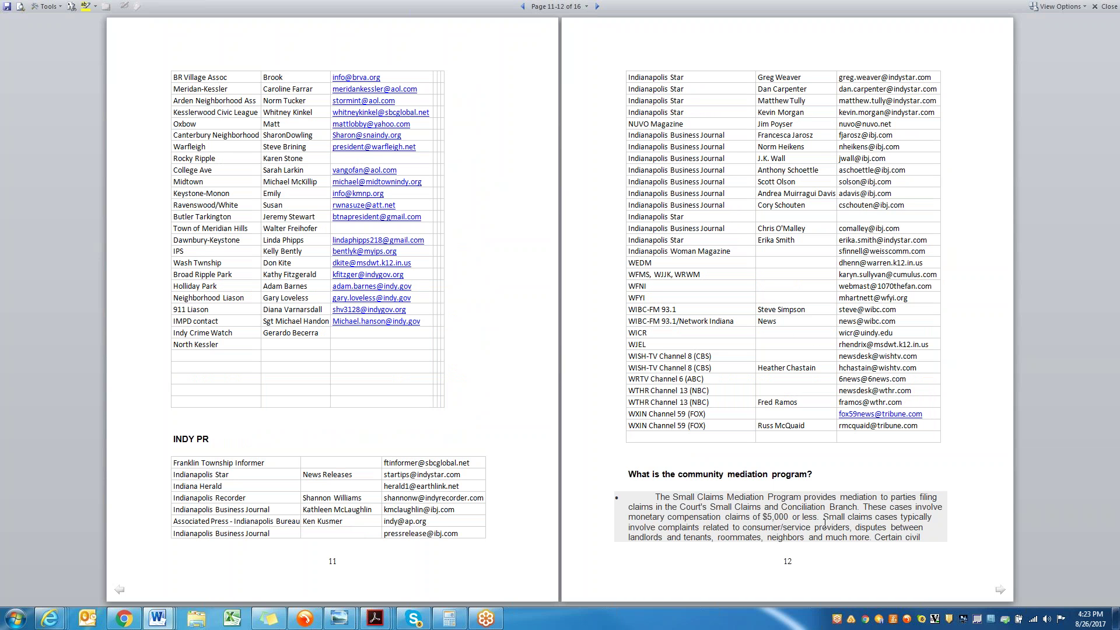
{"action": "left_click", "coordinate": [596, 7]}
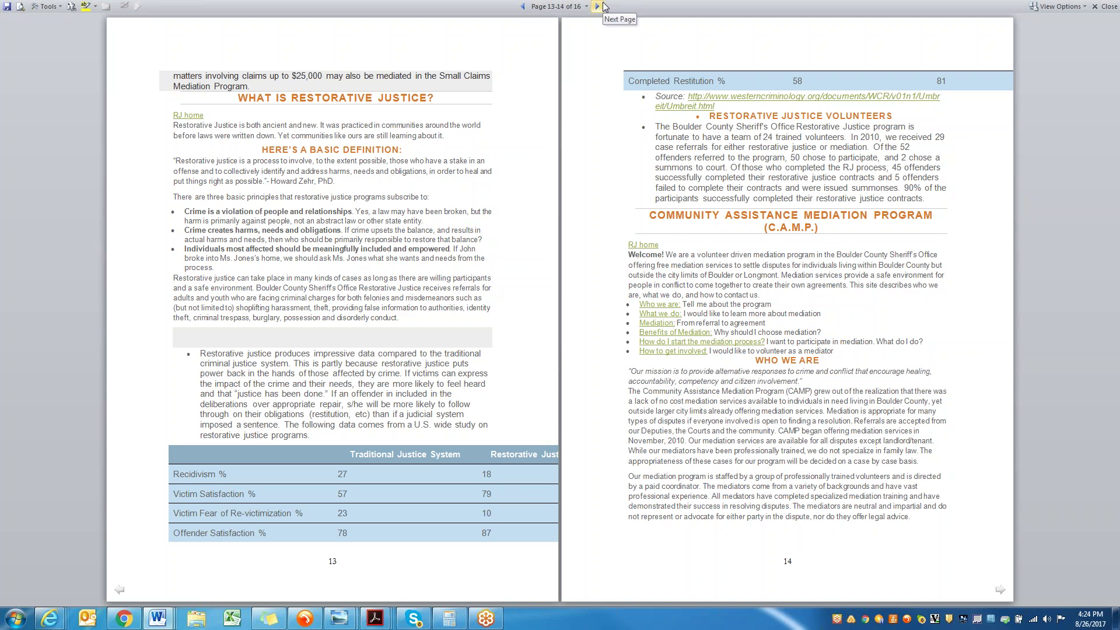
- Show the final pages 15–16 and clear the selection on the $4900 fundraising total line
{"action": "left_click", "coordinate": [603, 4]}
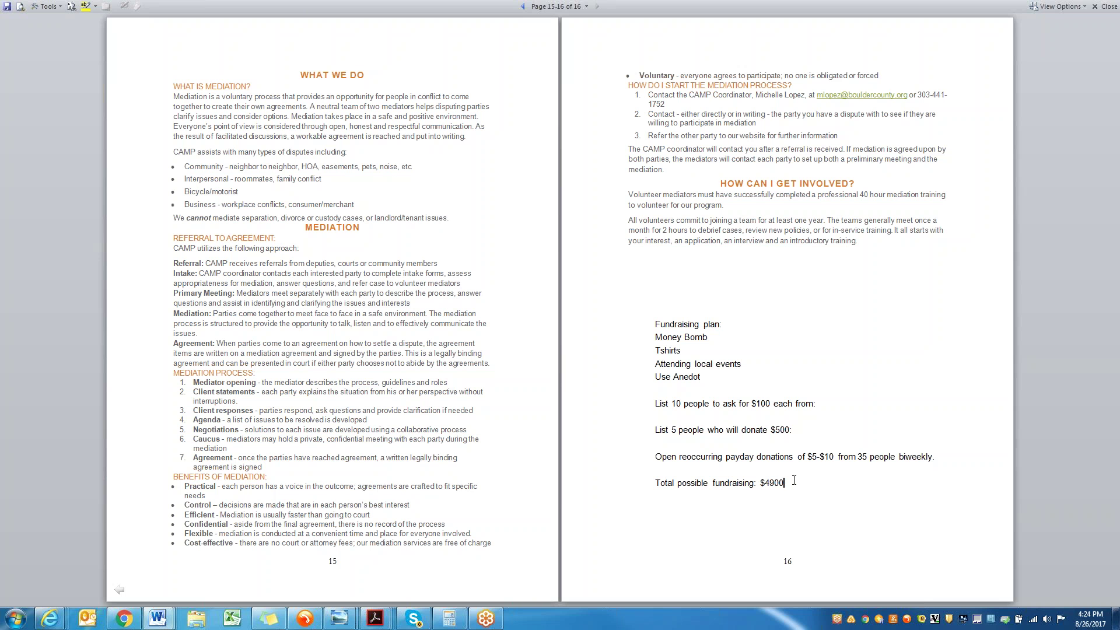
{"action": "left_click_drag", "start_coordinate": [795, 484], "coordinate": [657, 493]}
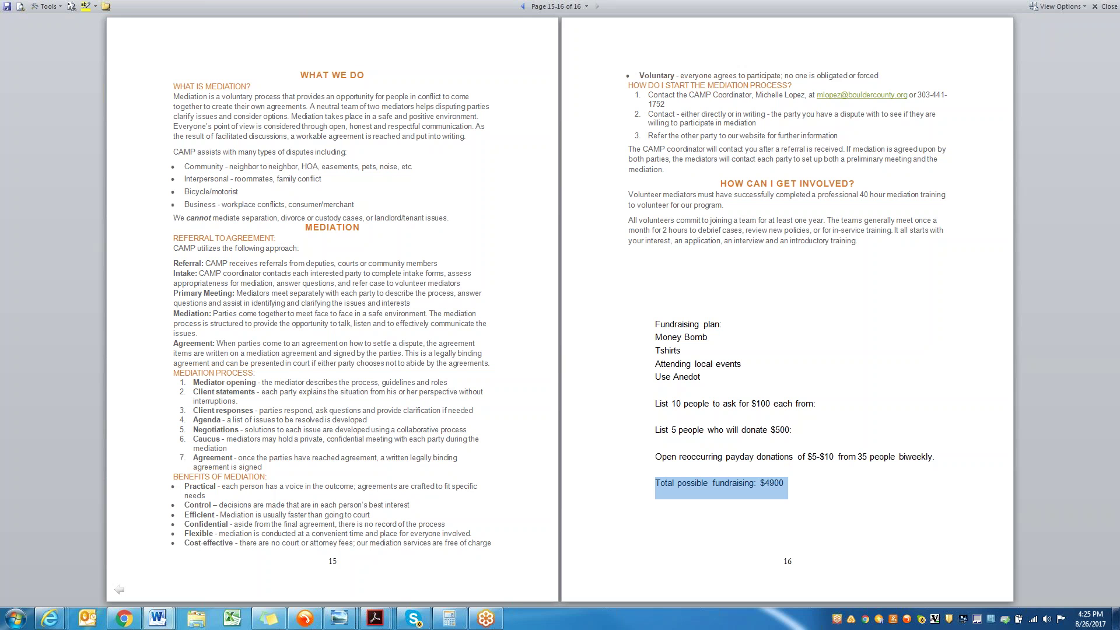
{"action": "key", "text": "Right"}
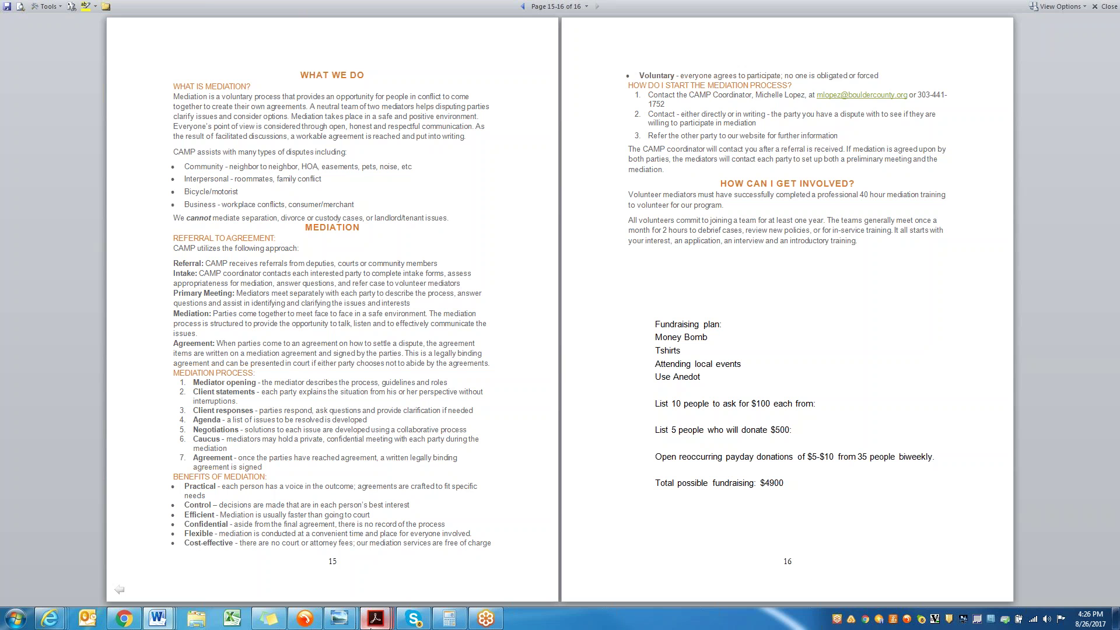
{"action": "mouse_move", "coordinate": [377, 619]}
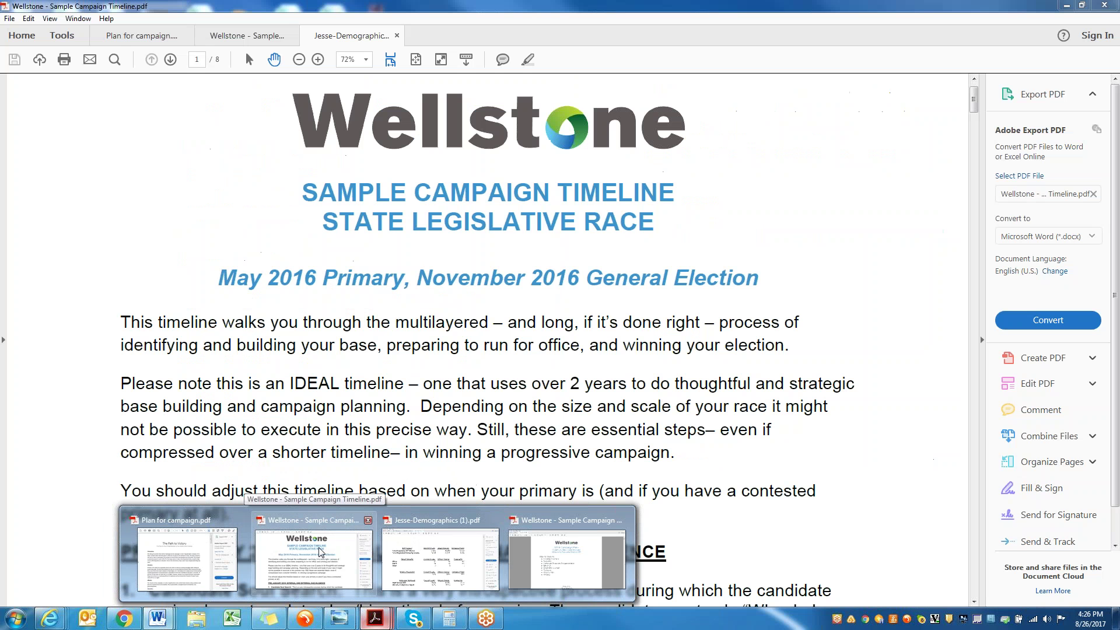
- View the Wellstone timeline at 100% through page 3, then switch to Plan for campaign.pdf
{"action": "left_click", "coordinate": [320, 551]}
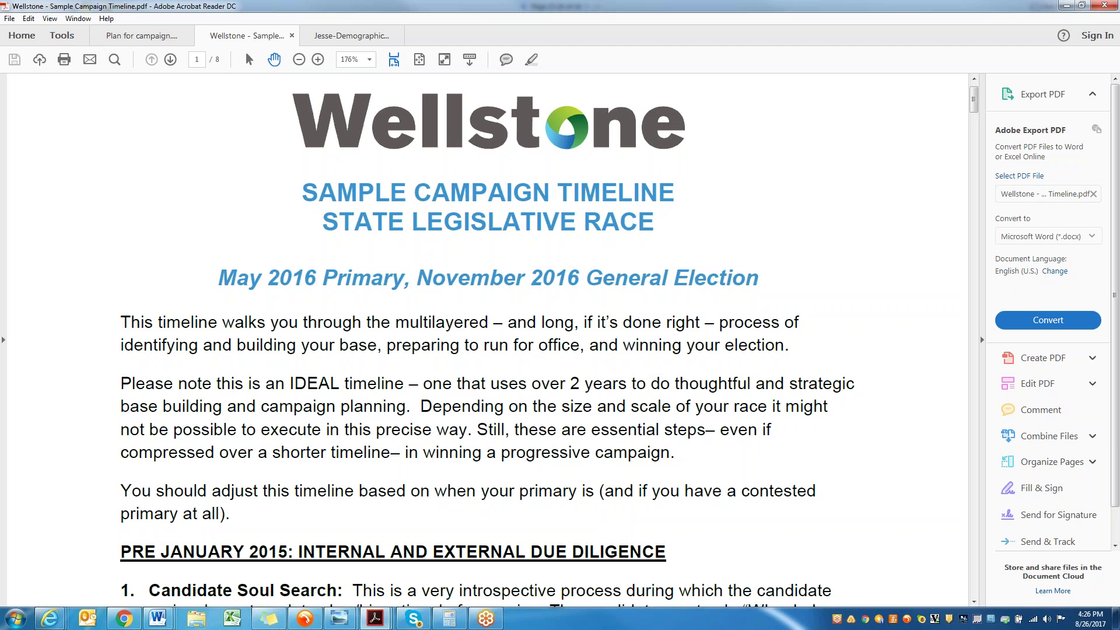
{"action": "left_click", "coordinate": [370, 59]}
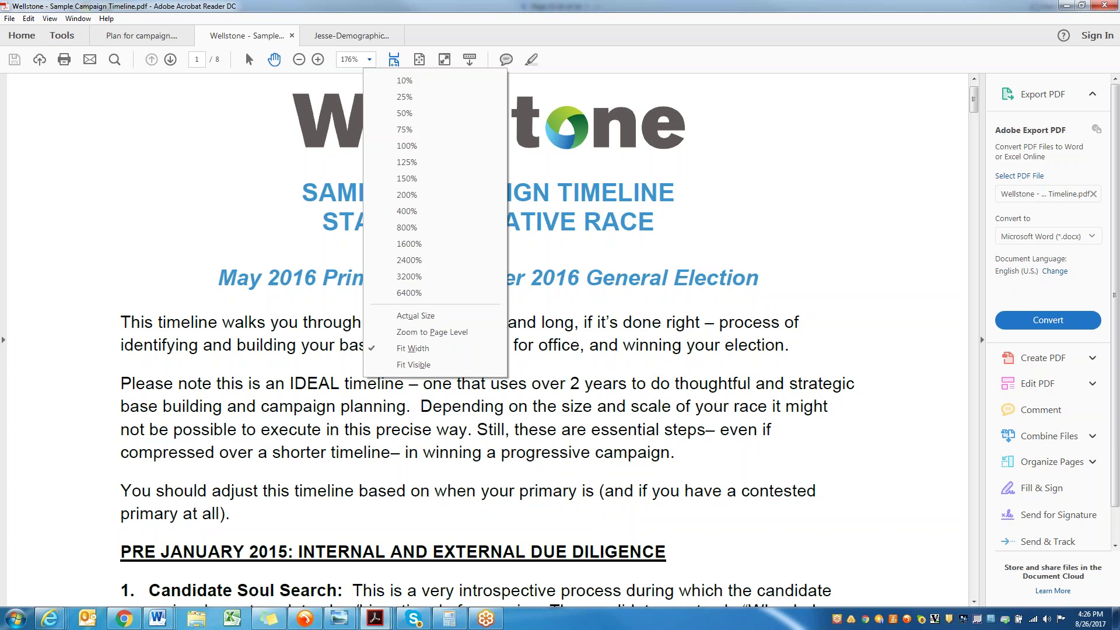
{"action": "left_click", "coordinate": [403, 146]}
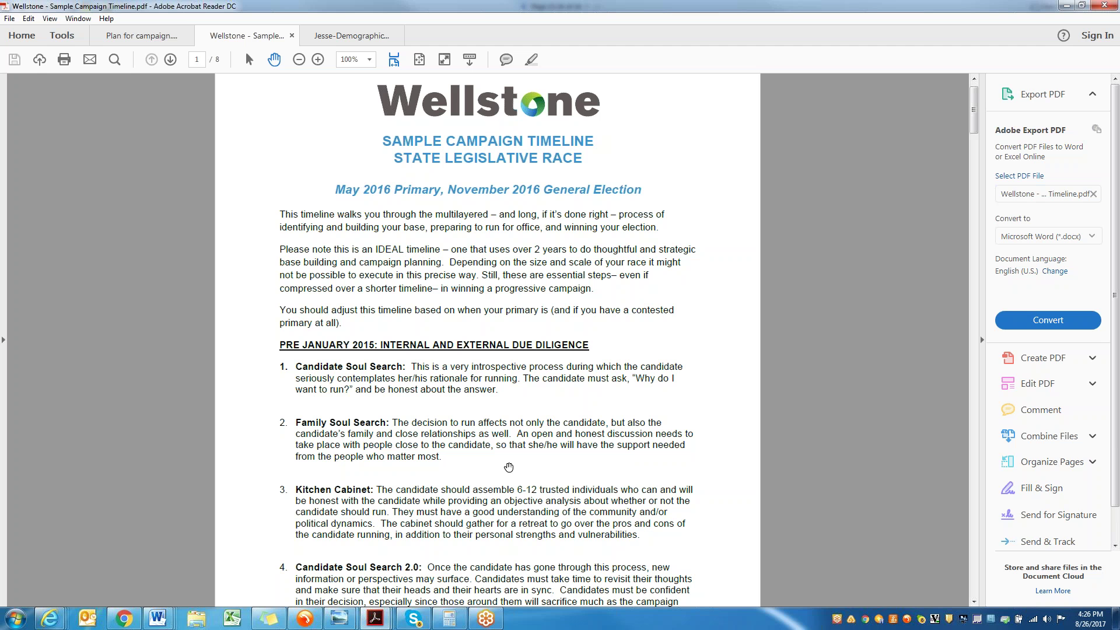
{"action": "scroll", "coordinate": [509, 466], "scroll_direction": "down", "scroll_amount": 4}
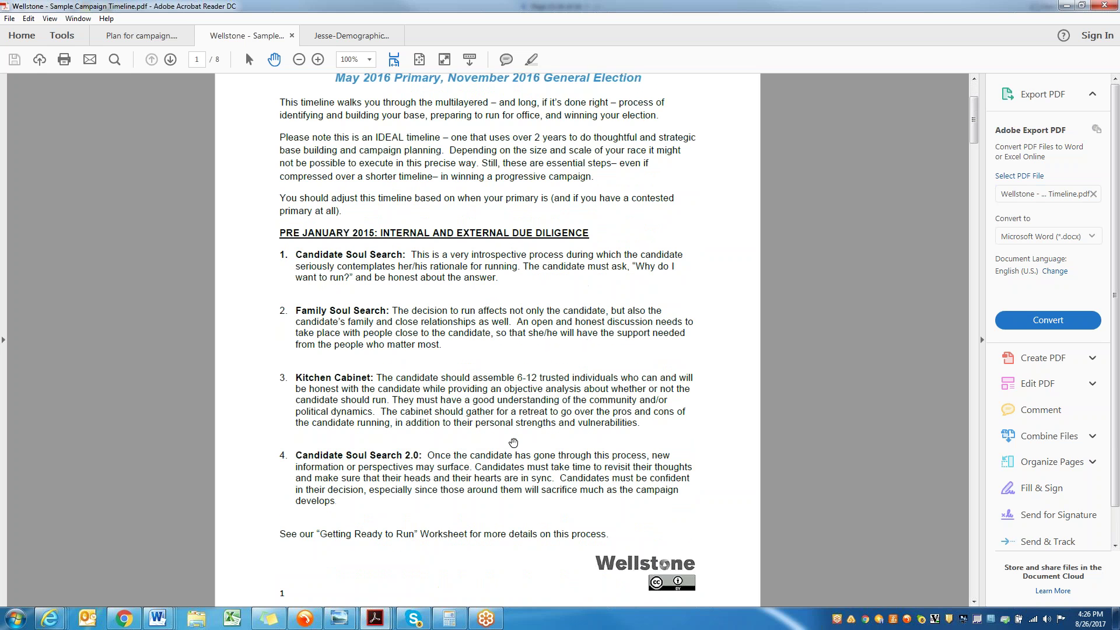
{"action": "scroll", "coordinate": [521, 415], "scroll_direction": "down", "scroll_amount": 10}
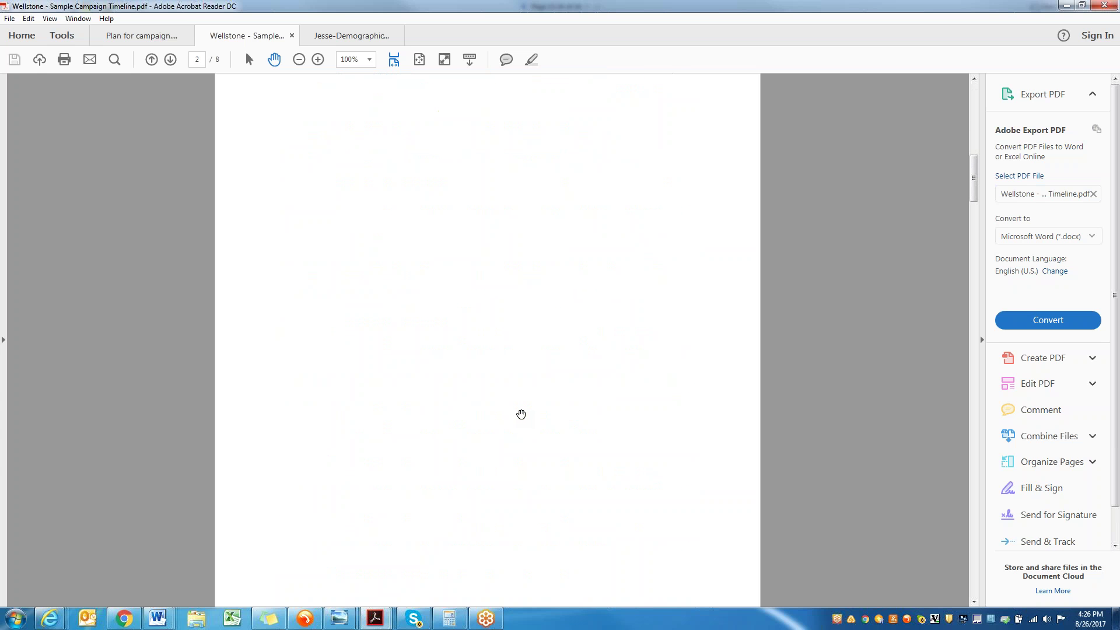
{"action": "scroll", "coordinate": [521, 415], "scroll_direction": "down", "scroll_amount": 6}
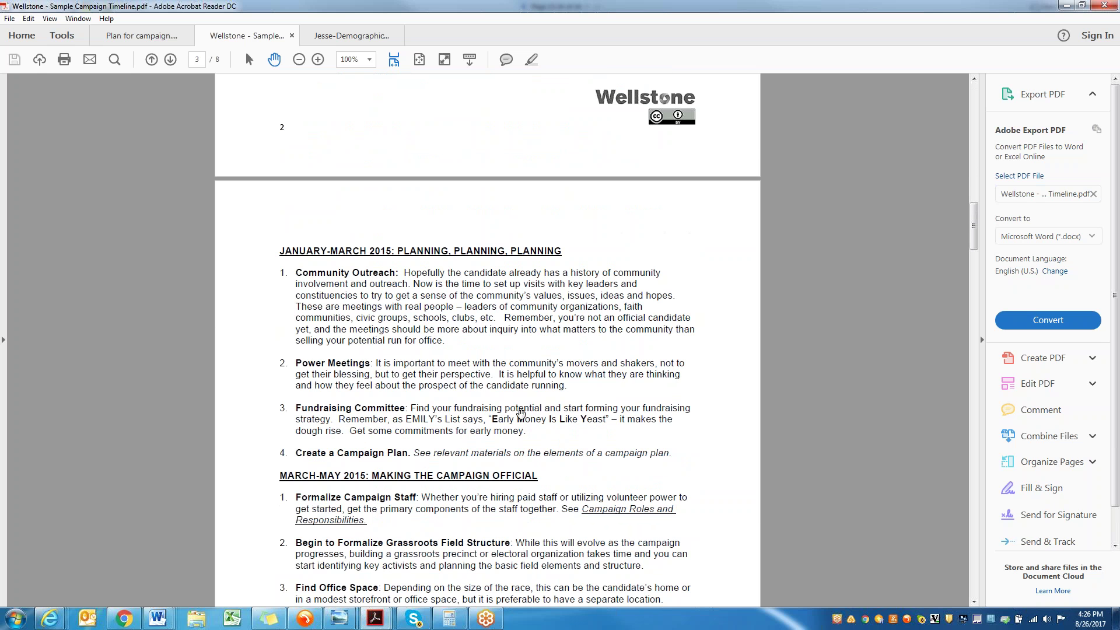
{"action": "scroll", "coordinate": [521, 413], "scroll_direction": "down", "scroll_amount": 1}
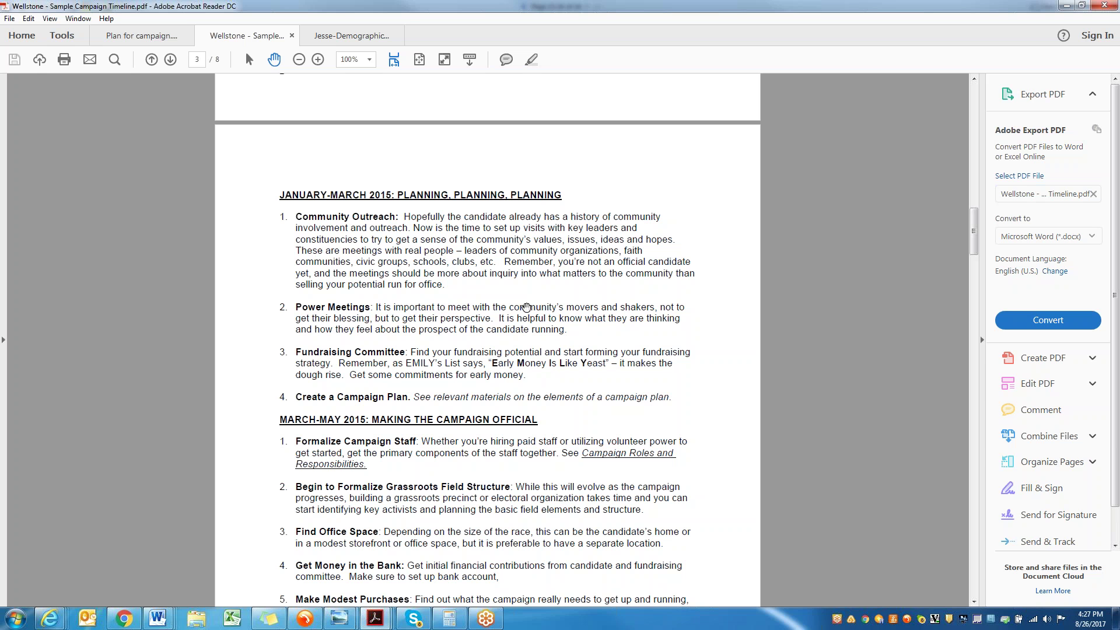
{"action": "left_click", "coordinate": [156, 36]}
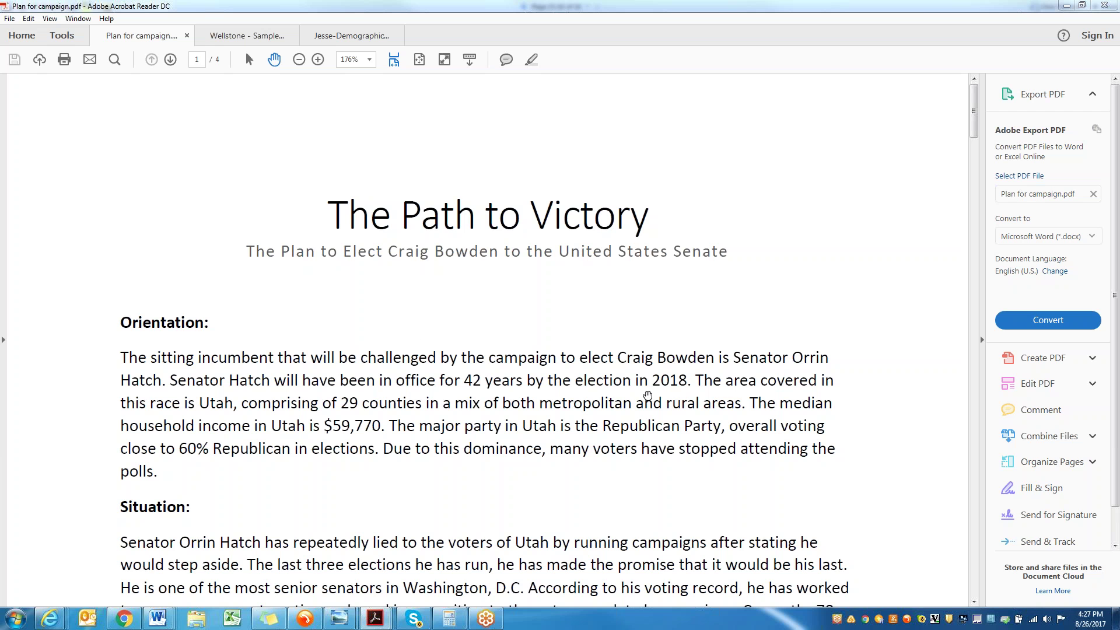
- Set the campaign plan to 100% zoom and scroll through Phase One and Two to page 3
{"action": "left_click", "coordinate": [370, 60]}
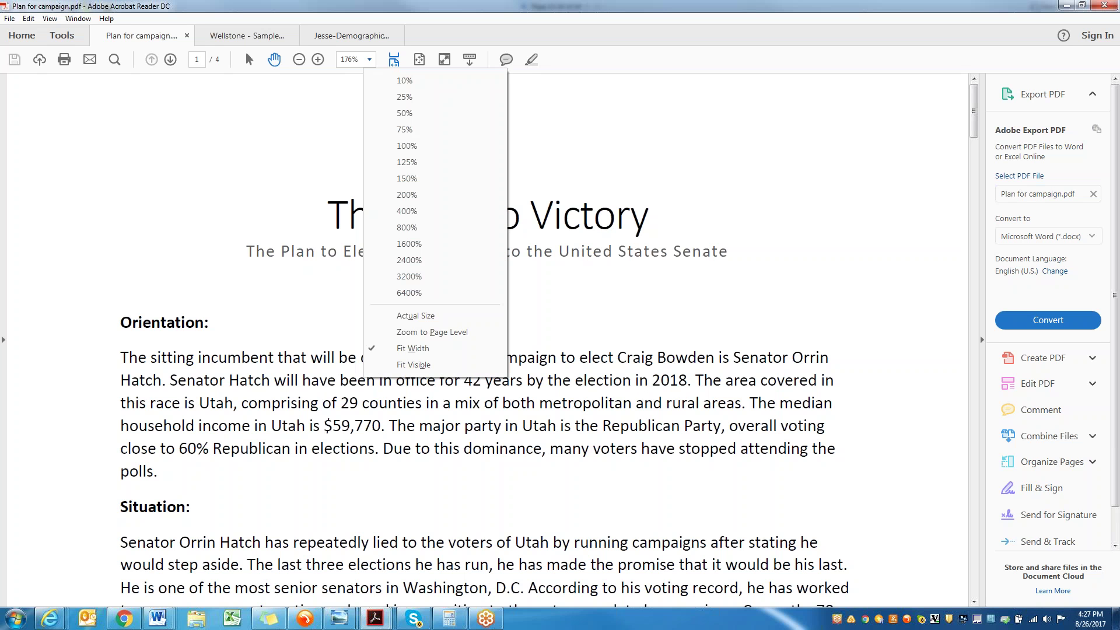
{"action": "left_click", "coordinate": [397, 147]}
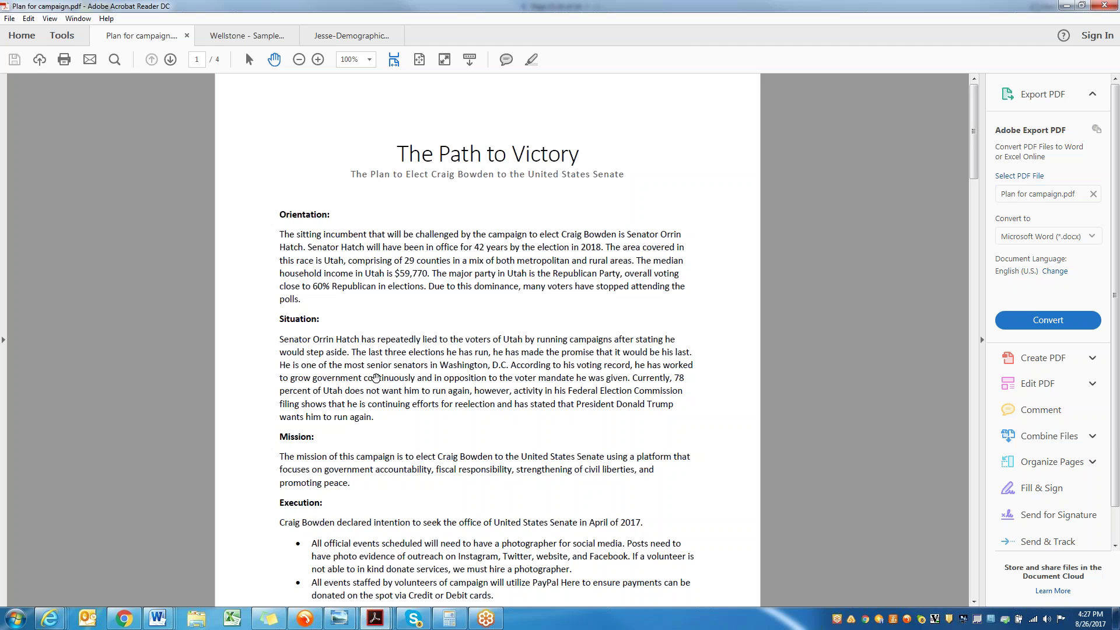
{"action": "scroll", "coordinate": [376, 378], "scroll_direction": "down", "scroll_amount": 1}
{"action": "scroll", "coordinate": [376, 378], "scroll_direction": "down", "scroll_amount": 1}
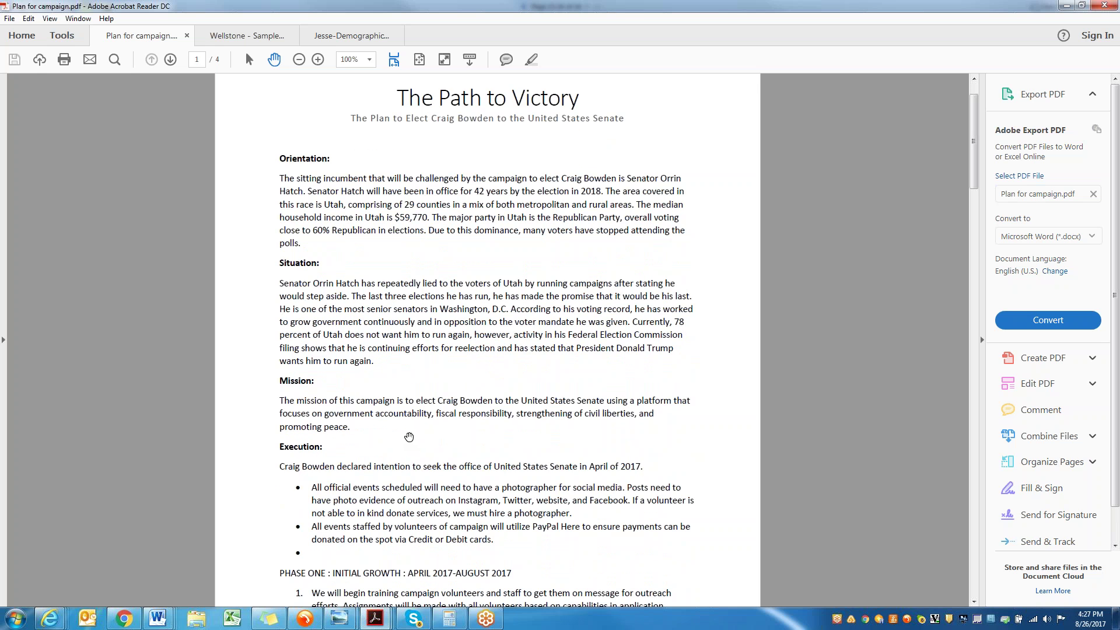
{"action": "scroll", "coordinate": [409, 437], "scroll_direction": "down", "scroll_amount": 7}
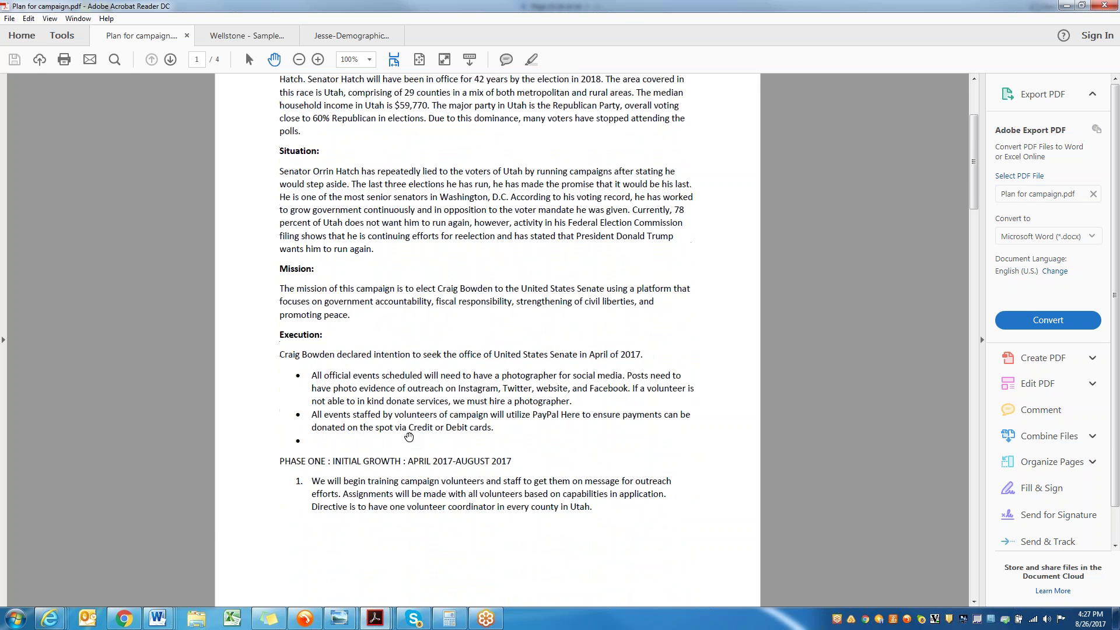
{"action": "scroll", "coordinate": [409, 437], "scroll_direction": "down", "scroll_amount": 6}
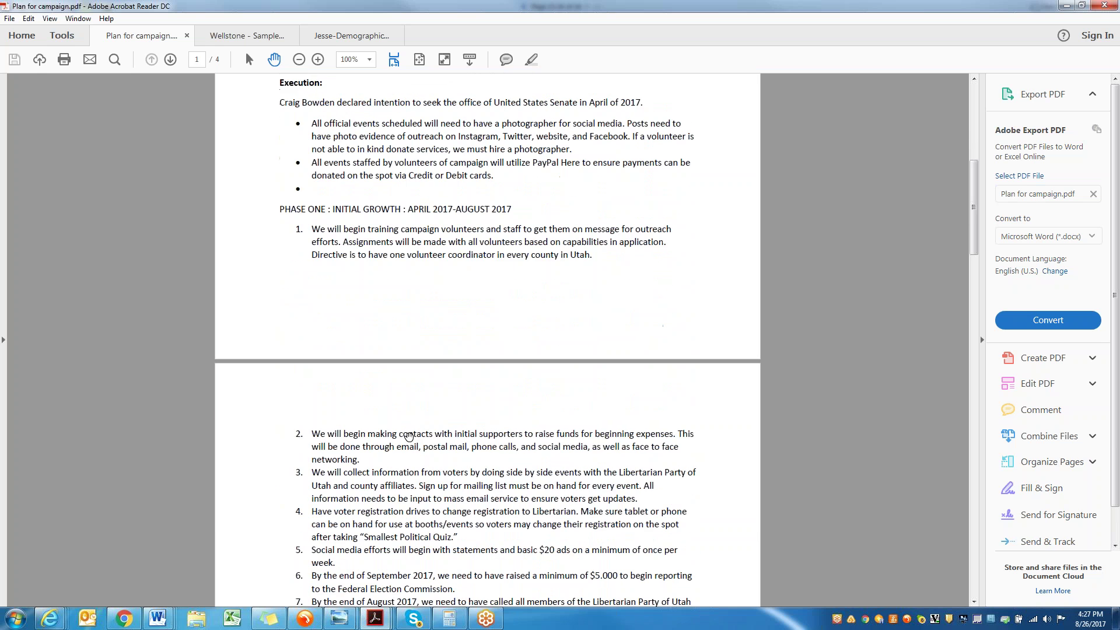
{"action": "scroll", "coordinate": [485, 300], "scroll_direction": "down", "scroll_amount": 4}
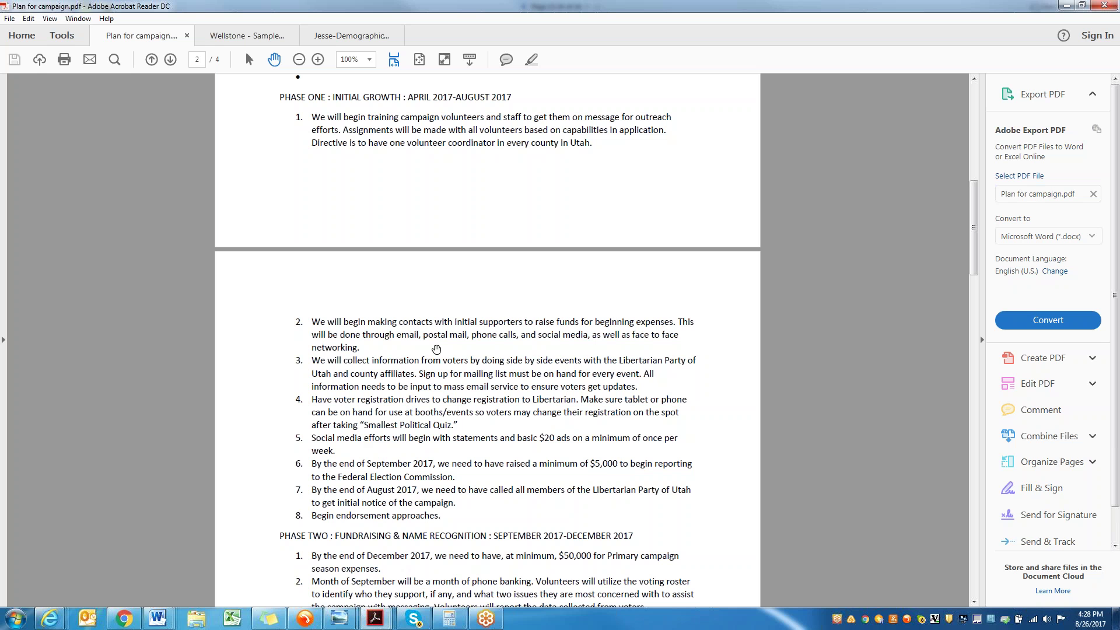
{"action": "scroll", "coordinate": [437, 349], "scroll_direction": "down", "scroll_amount": 4}
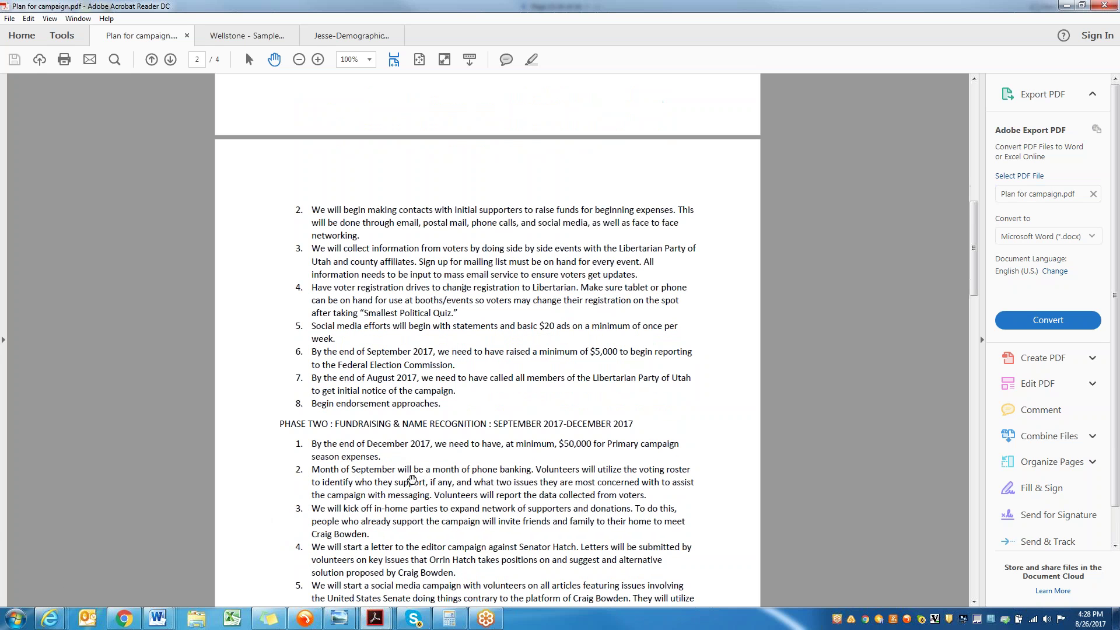
{"action": "scroll", "coordinate": [412, 480], "scroll_direction": "down", "scroll_amount": 2}
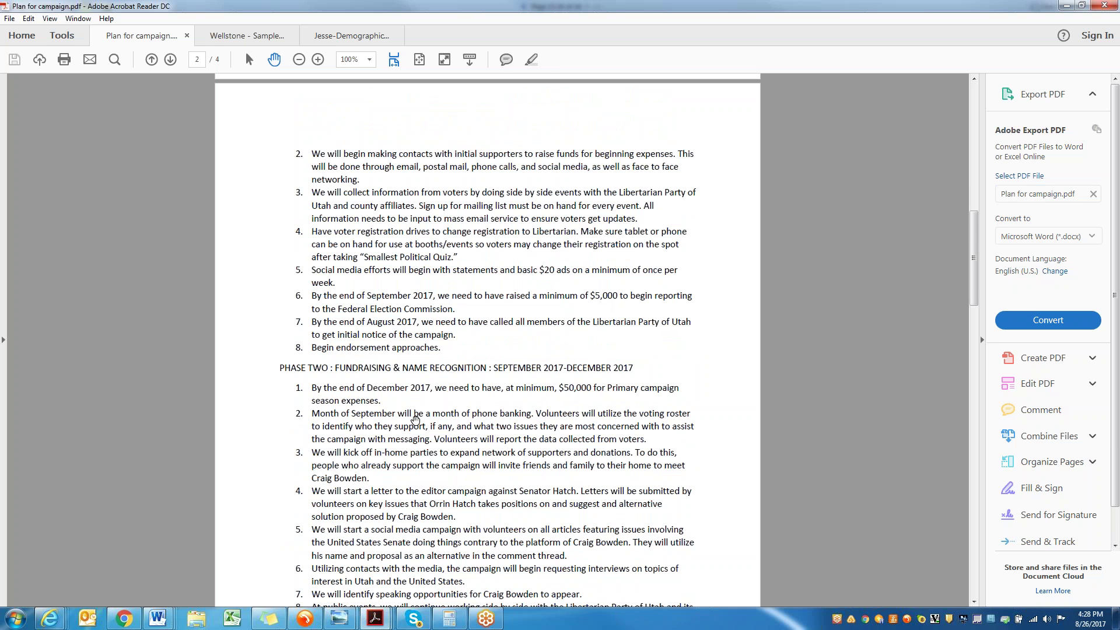
{"action": "scroll", "coordinate": [416, 419], "scroll_direction": "down", "scroll_amount": 3}
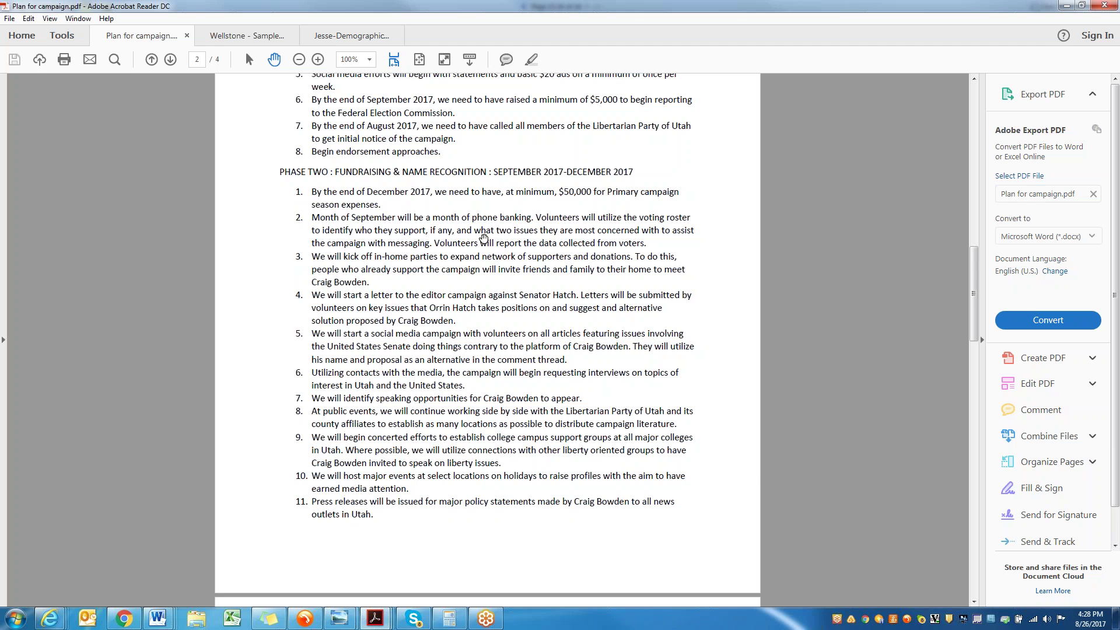
{"action": "scroll", "coordinate": [484, 238], "scroll_direction": "down", "scroll_amount": 6}
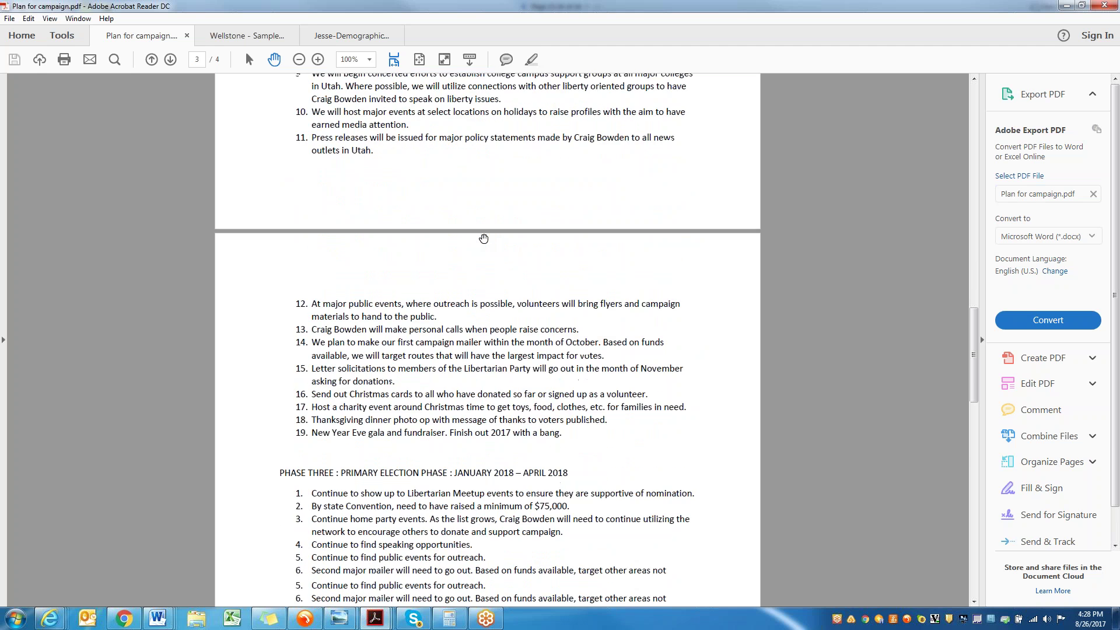
- Scroll page 3 to show Phase Three's eight items, Phase Four (May–June 2018) and Phase 5
{"action": "scroll", "coordinate": [484, 238], "scroll_direction": "down", "scroll_amount": 3}
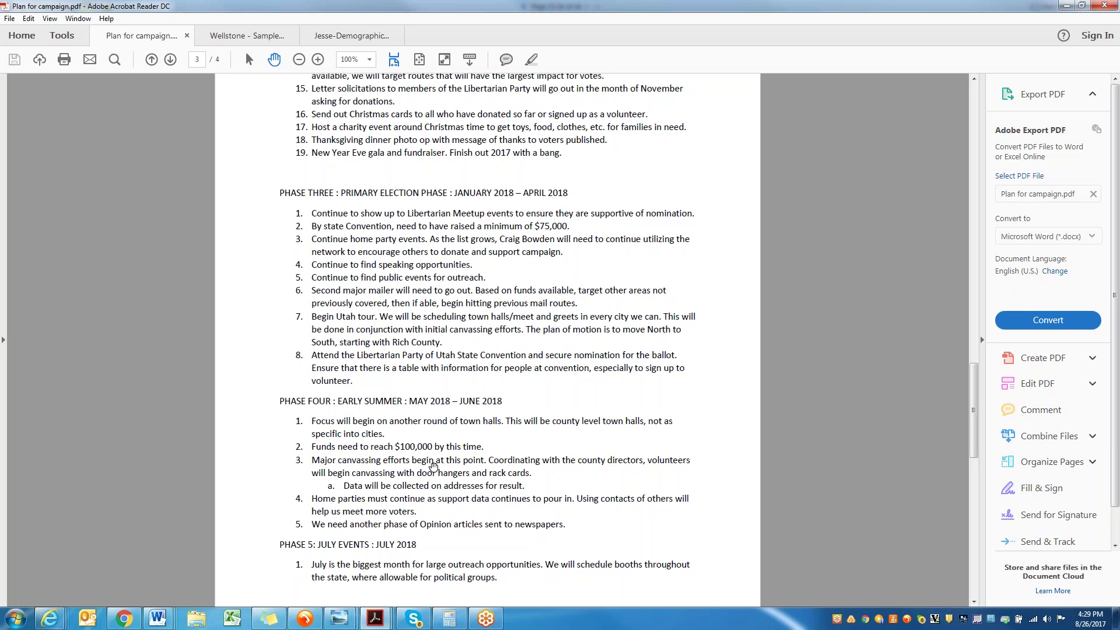
- Scroll through page 4 to the plan's end at Phase 9 Election: November 2018
{"action": "scroll", "coordinate": [419, 454], "scroll_direction": "down", "scroll_amount": 3}
{"action": "scroll", "coordinate": [418, 454], "scroll_direction": "down", "scroll_amount": 15}
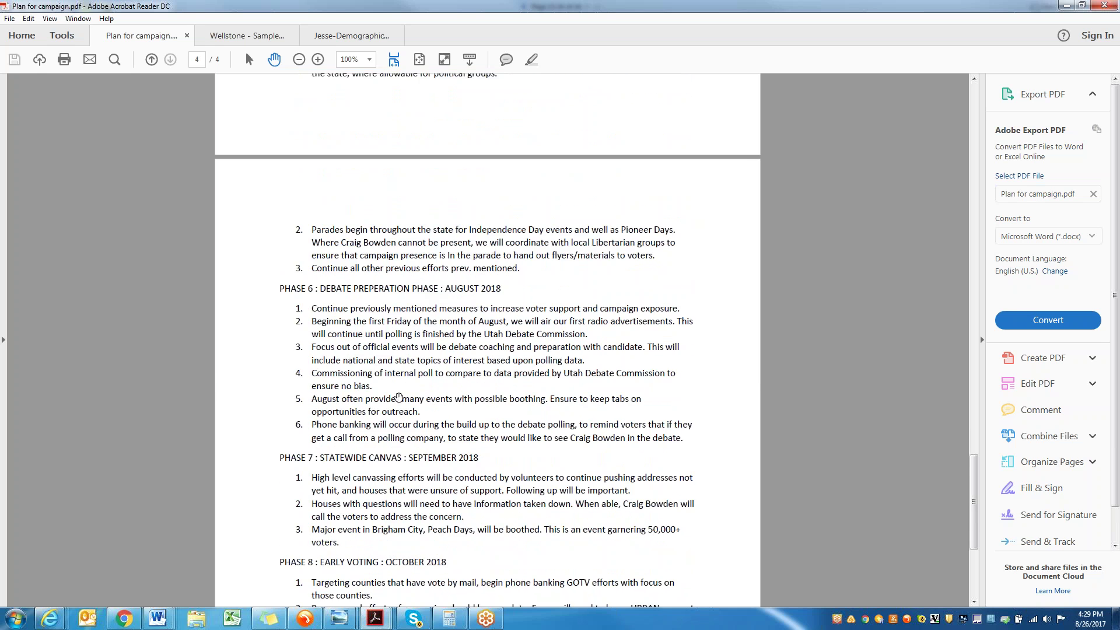
{"action": "scroll", "coordinate": [400, 394], "scroll_direction": "down", "scroll_amount": 3}
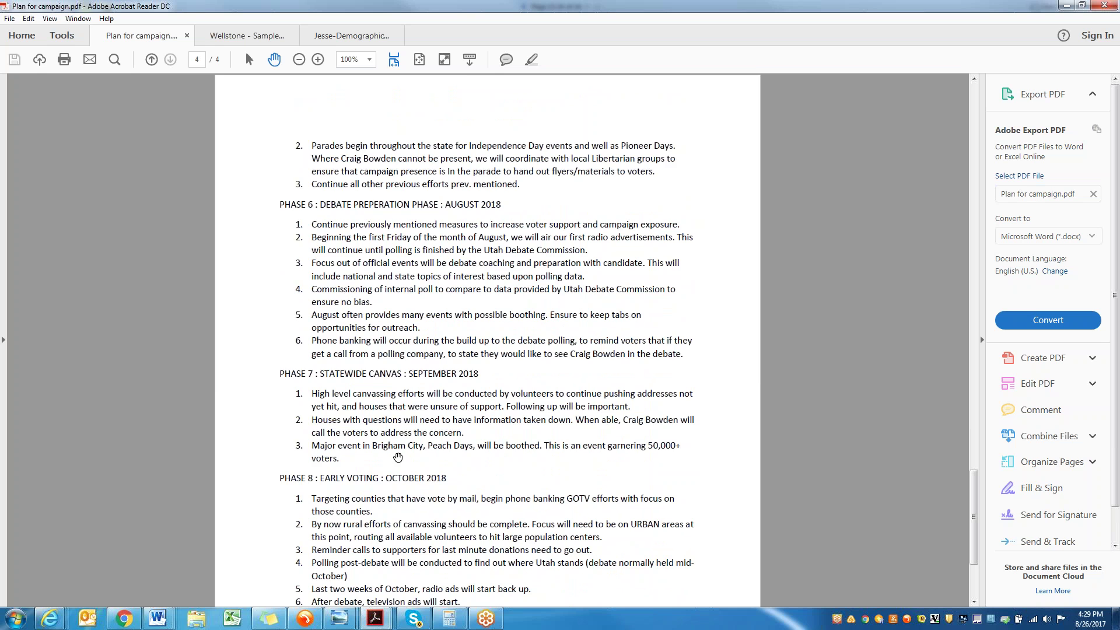
{"action": "scroll", "coordinate": [398, 457], "scroll_direction": "down", "scroll_amount": 3}
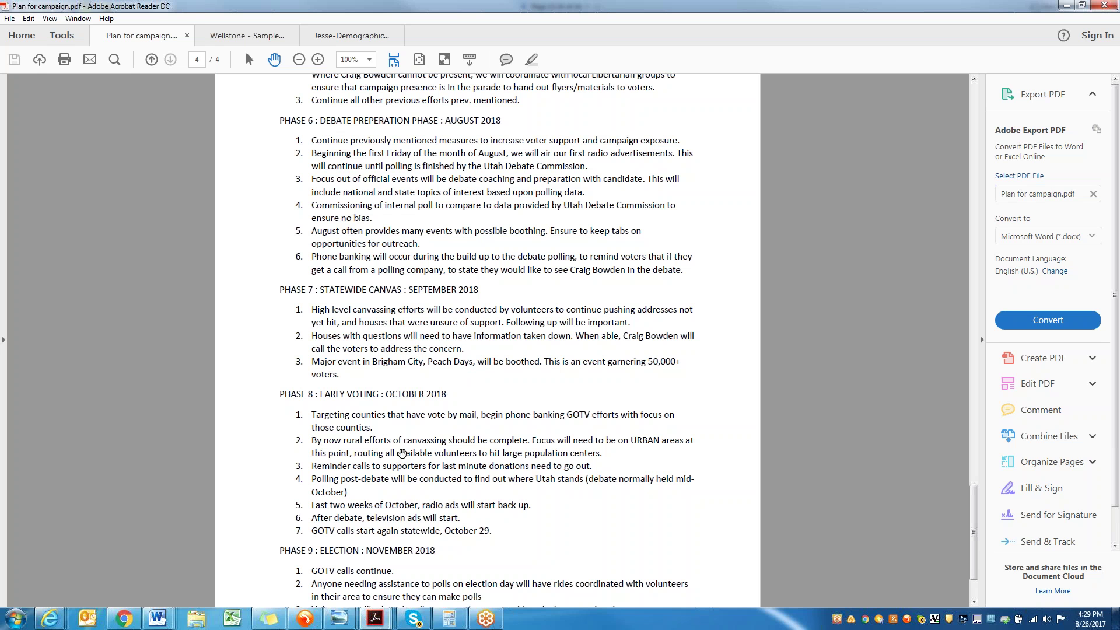
{"action": "scroll", "coordinate": [381, 515], "scroll_direction": "down", "scroll_amount": 1}
{"action": "scroll", "coordinate": [381, 515], "scroll_direction": "down", "scroll_amount": 2}
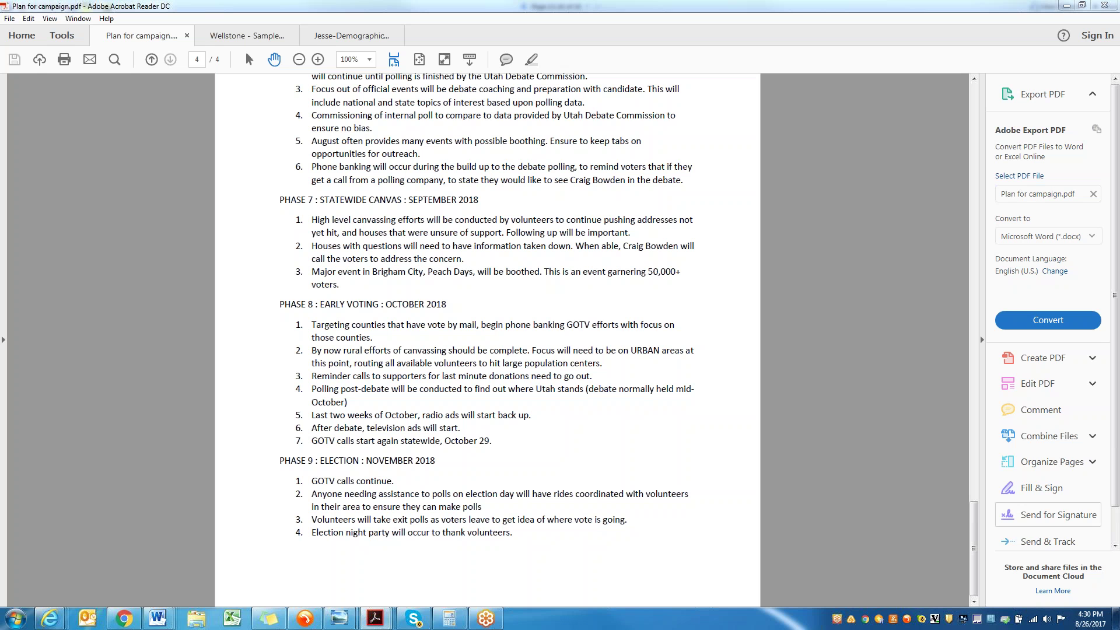
- Open Windows Explorer on the Documents library and drag its window onto the other monitor
{"action": "left_click", "coordinate": [197, 618]}
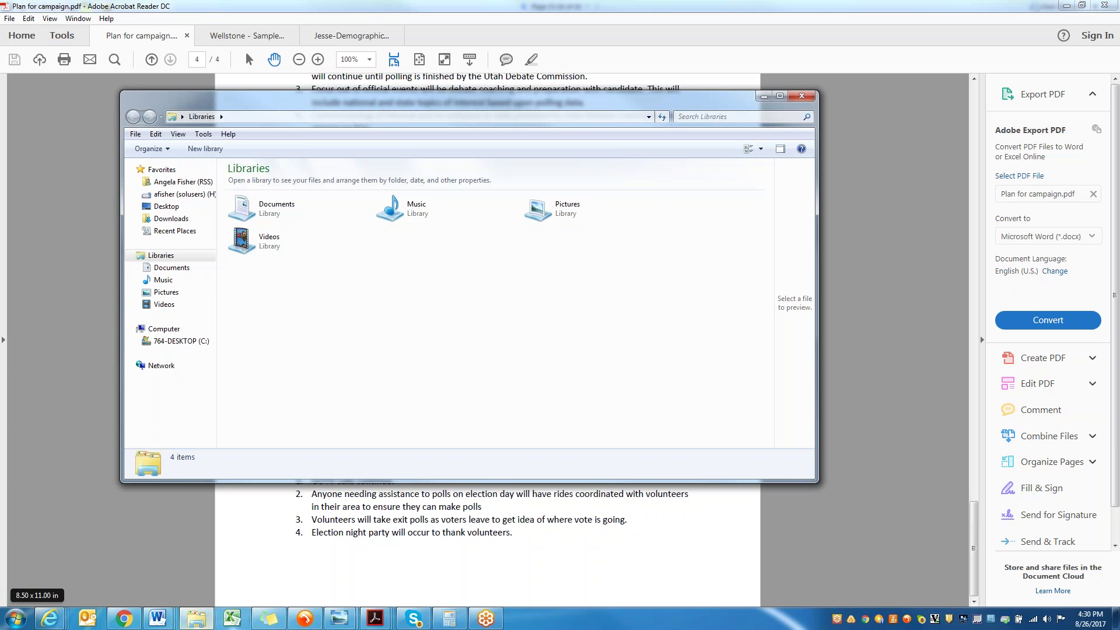
{"action": "left_click", "coordinate": [170, 268]}
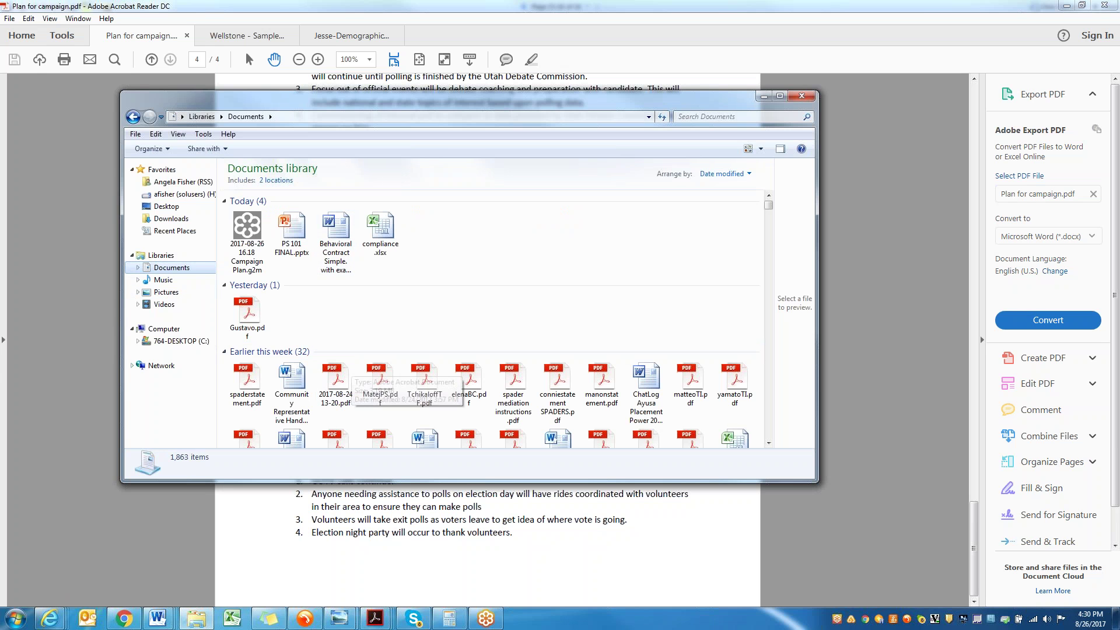
{"action": "left_click_drag", "start_coordinate": [470, 100], "coordinate": [1119, 99]}
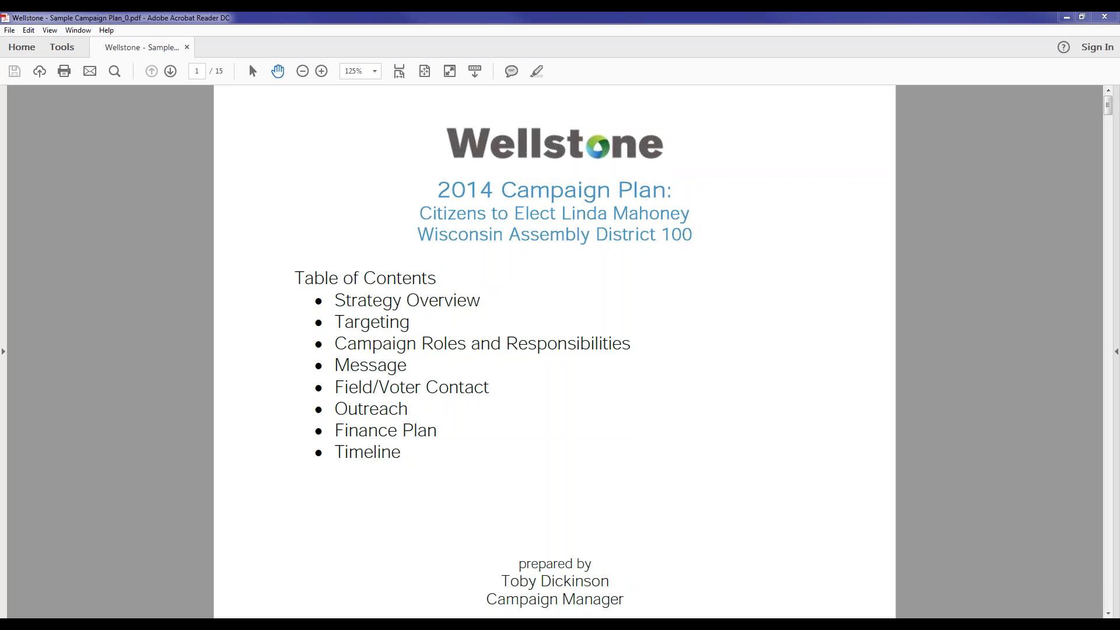
- Advance the Wellstone plan from page 1 to page 2, Strategy Overview
{"action": "key", "text": "shift+F4"}
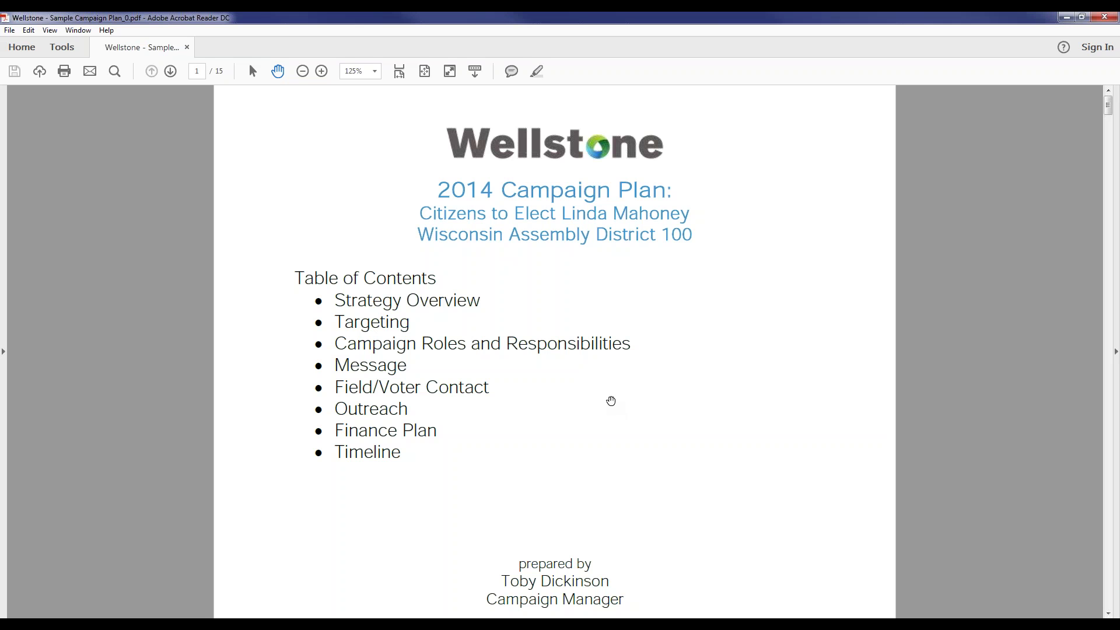
{"action": "left_click", "coordinate": [173, 72]}
- Drop the magnification from 125% to 100% and scroll into page 2's Strategy Overview
{"action": "left_click", "coordinate": [375, 72]}
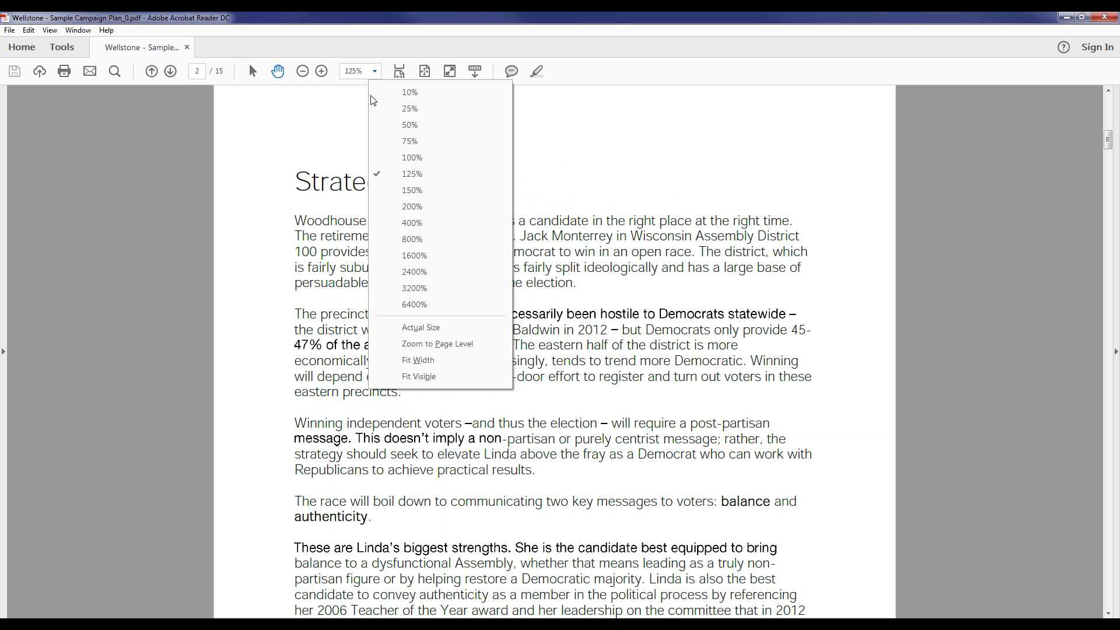
{"action": "left_click", "coordinate": [412, 154]}
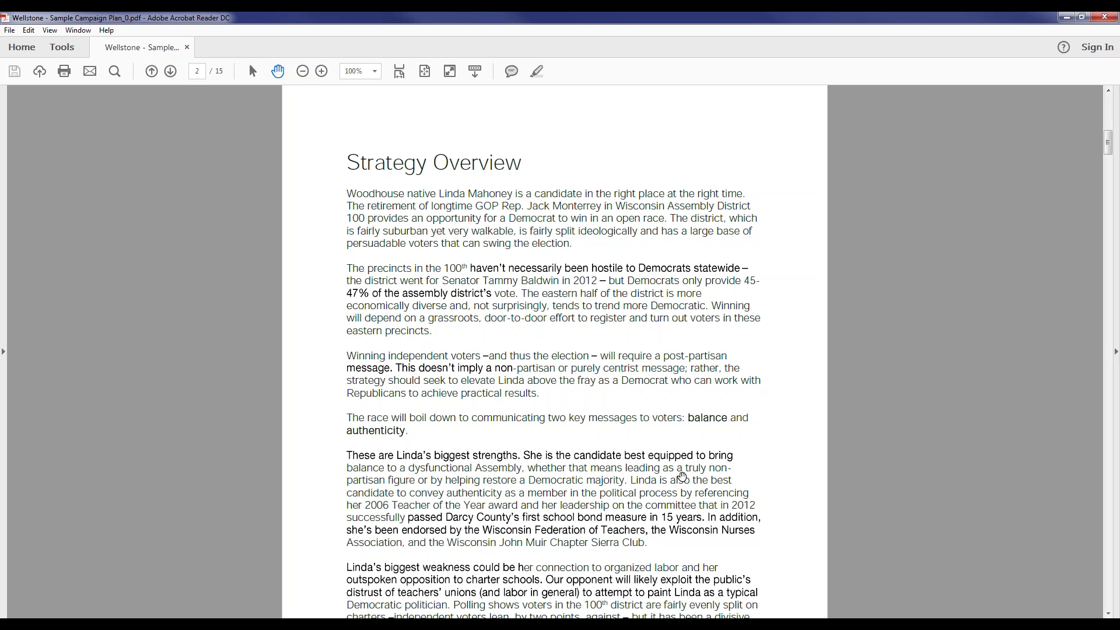
{"action": "scroll", "coordinate": [683, 477], "scroll_direction": "down", "scroll_amount": 3}
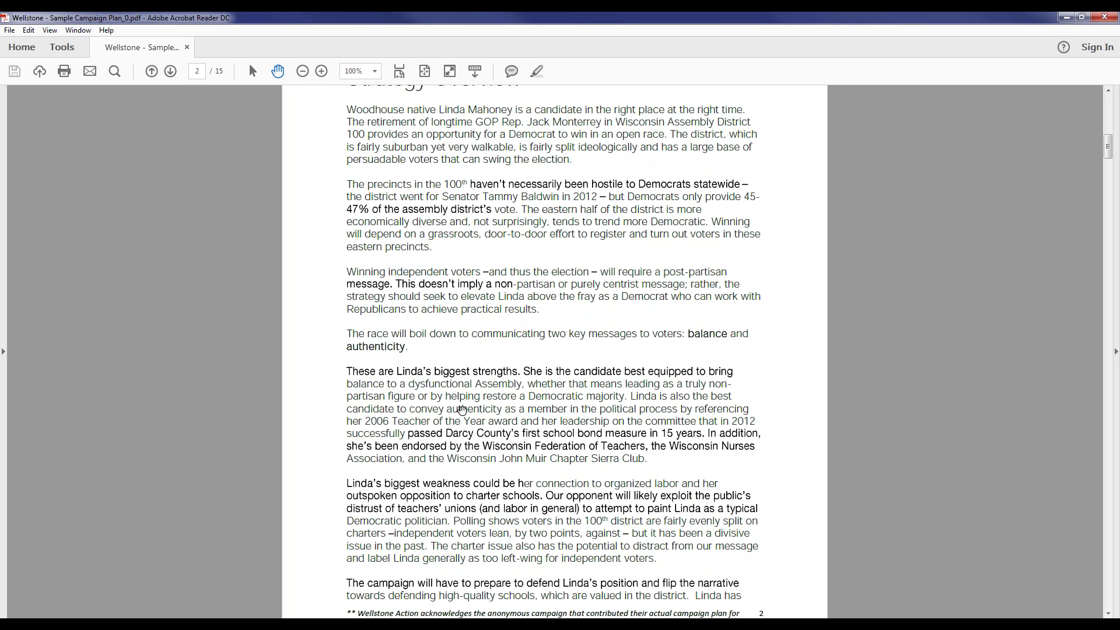
- Scroll to page 3's Targeting: 51.5% win percentage, 33,376-vote win number, 10,302 deficit
{"action": "scroll", "coordinate": [462, 410], "scroll_direction": "down", "scroll_amount": 10}
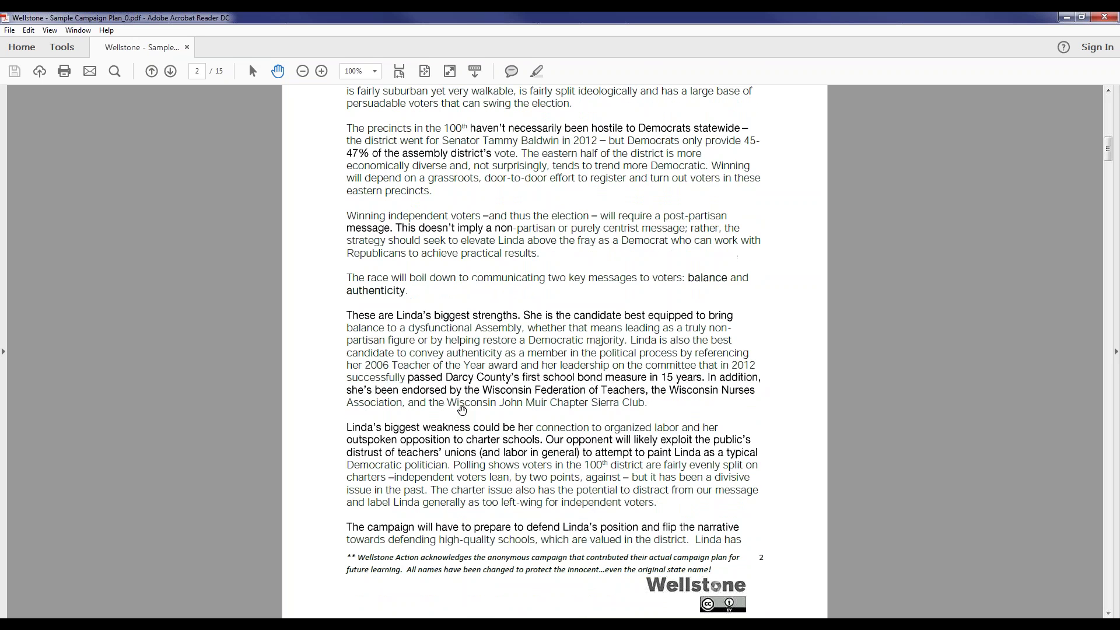
{"action": "scroll", "coordinate": [463, 411], "scroll_direction": "down", "scroll_amount": 10}
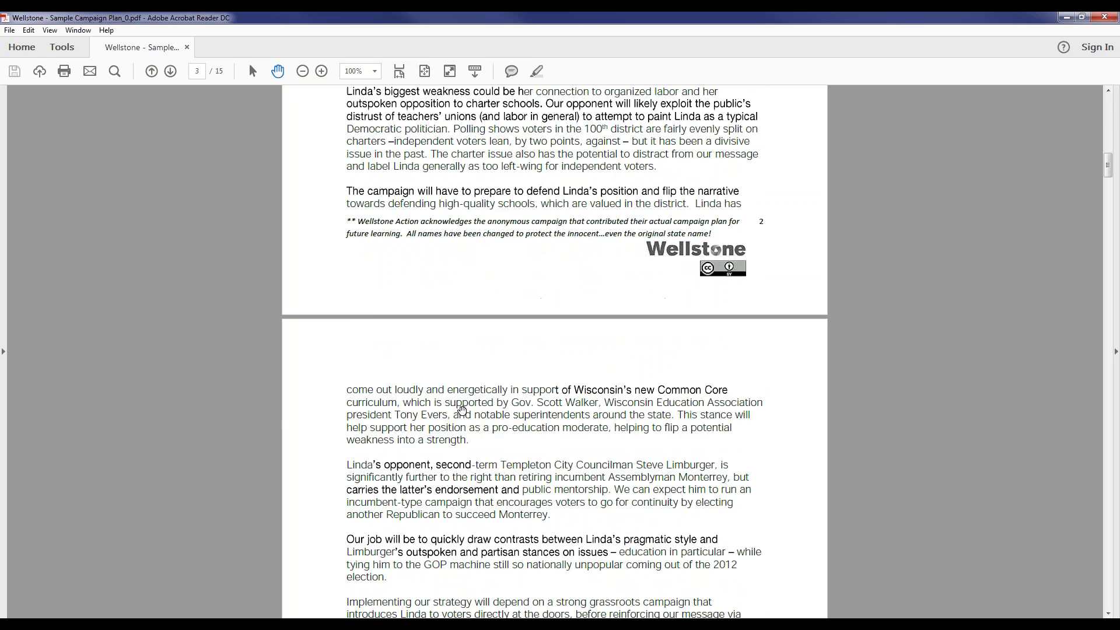
{"action": "scroll", "coordinate": [462, 411], "scroll_direction": "down", "scroll_amount": 1}
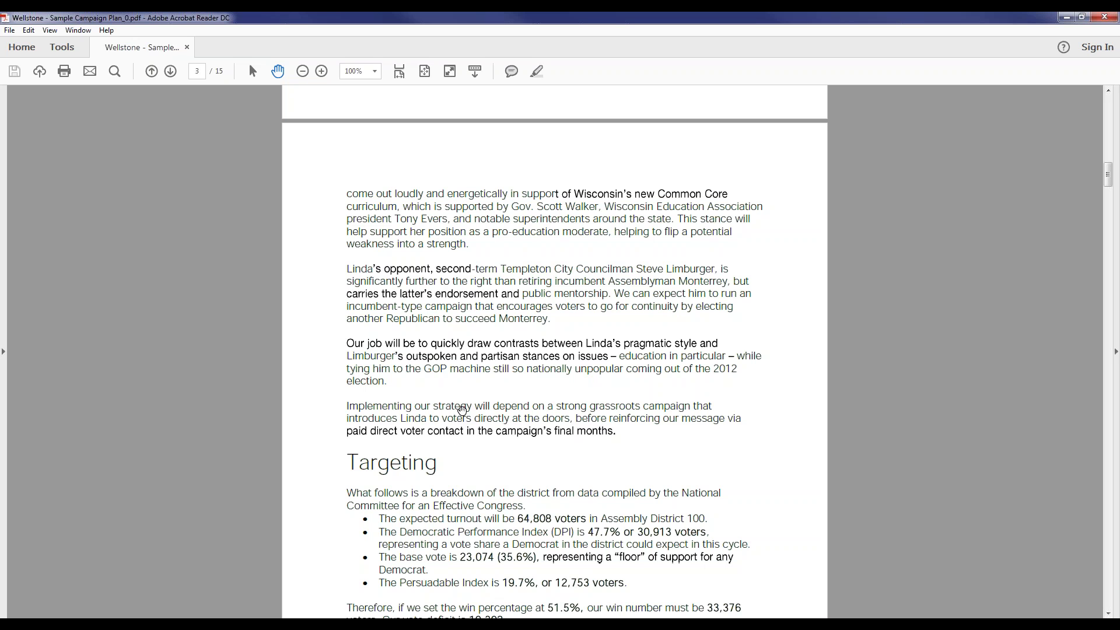
{"action": "scroll", "coordinate": [463, 410], "scroll_direction": "down", "scroll_amount": 8}
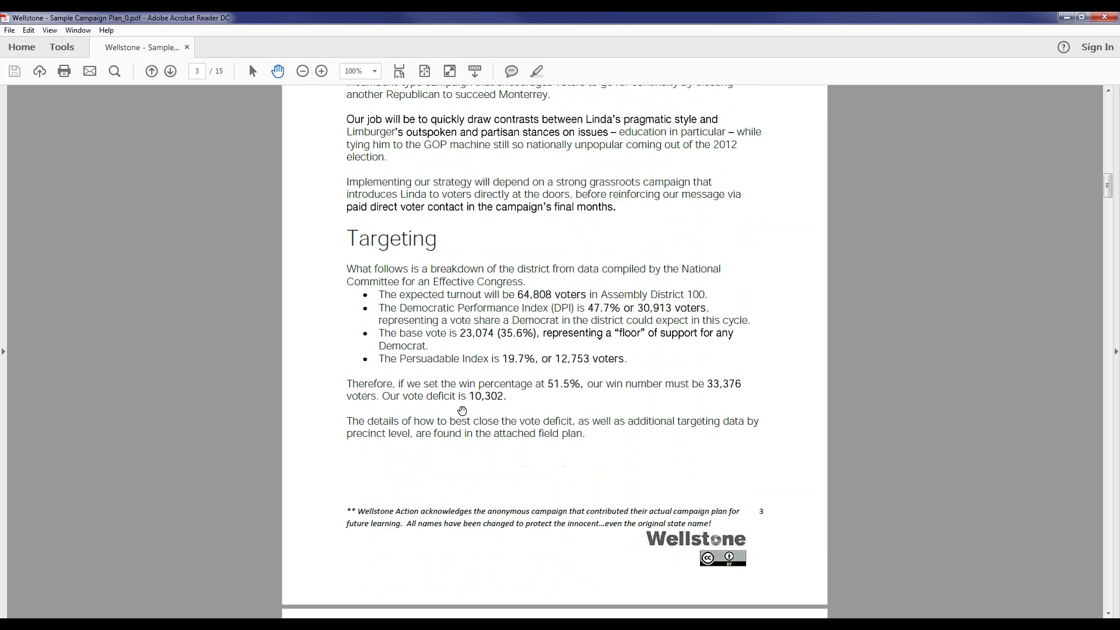
{"action": "scroll", "coordinate": [462, 411], "scroll_direction": "down", "scroll_amount": 2}
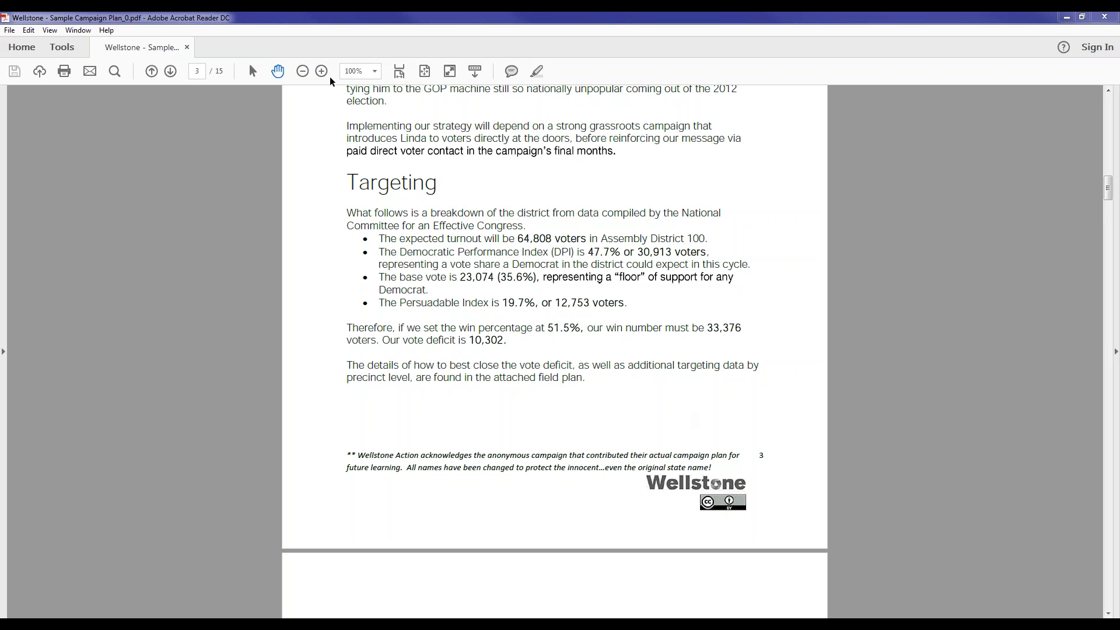
- Read page 4's Campaign Roles and Responsibilities, then continue to page 5's Message section
{"action": "left_click", "coordinate": [171, 71]}
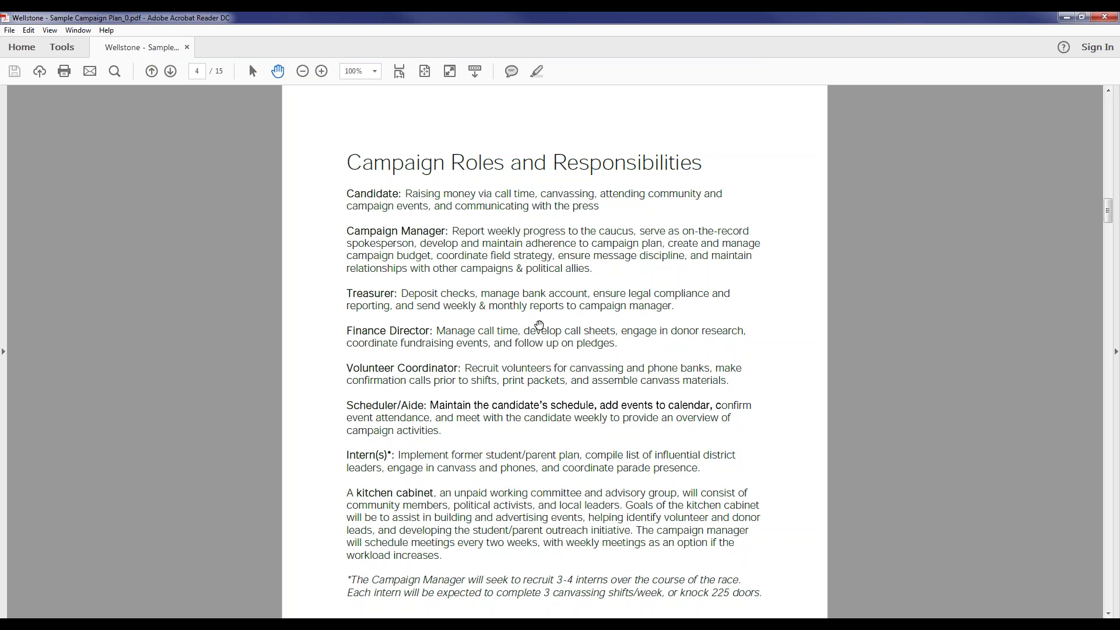
{"action": "scroll", "coordinate": [581, 387], "scroll_direction": "down", "scroll_amount": 3}
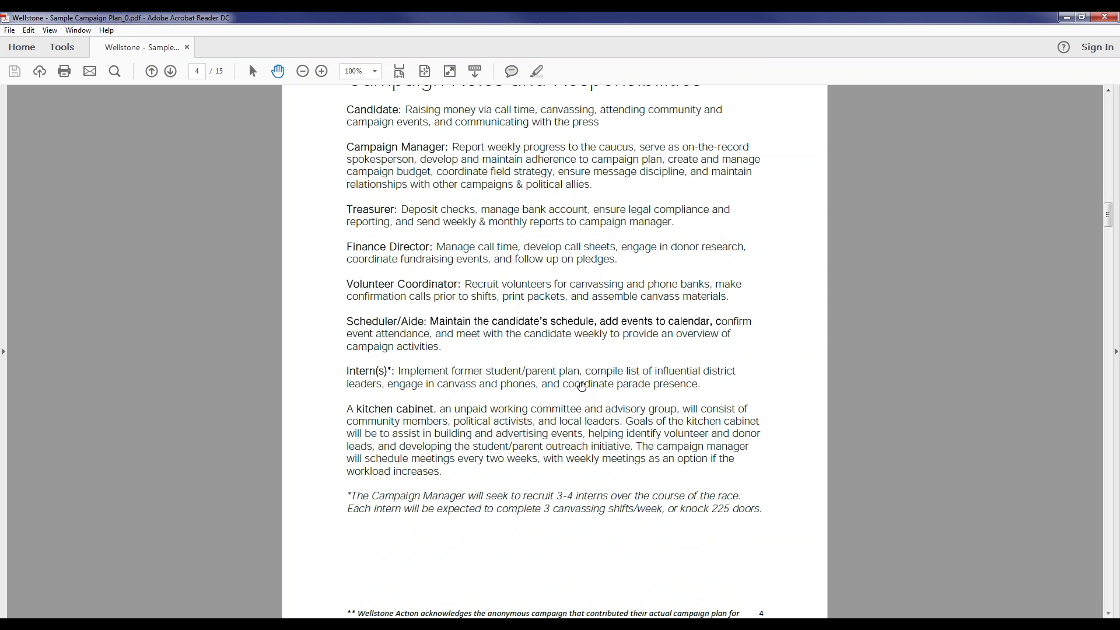
{"action": "scroll", "coordinate": [438, 434], "scroll_direction": "down", "scroll_amount": 7}
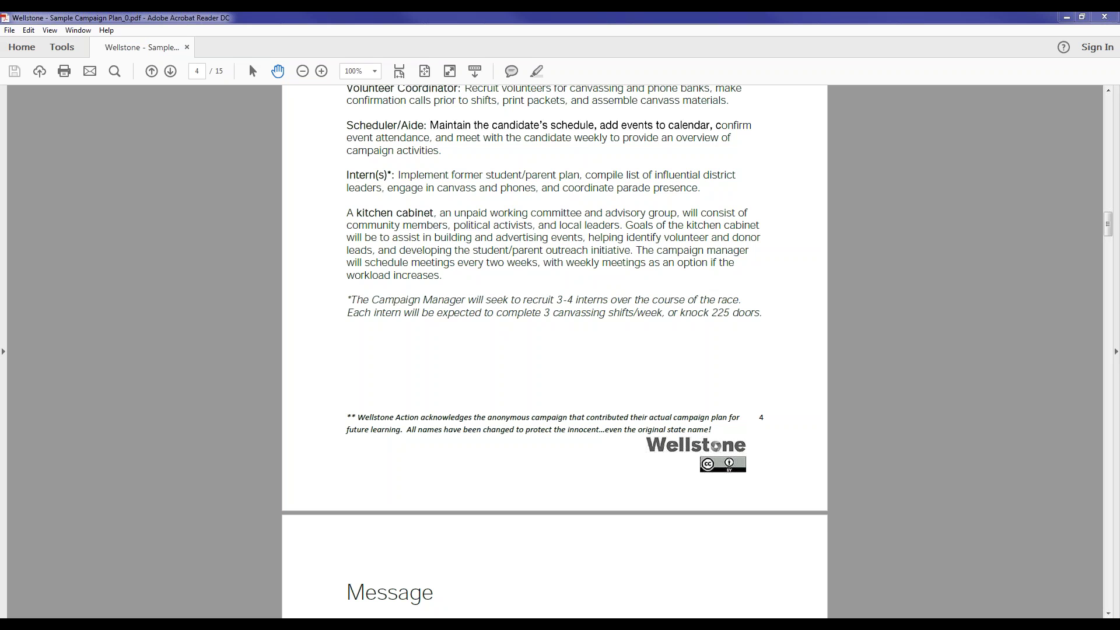
{"action": "left_click", "coordinate": [170, 71]}
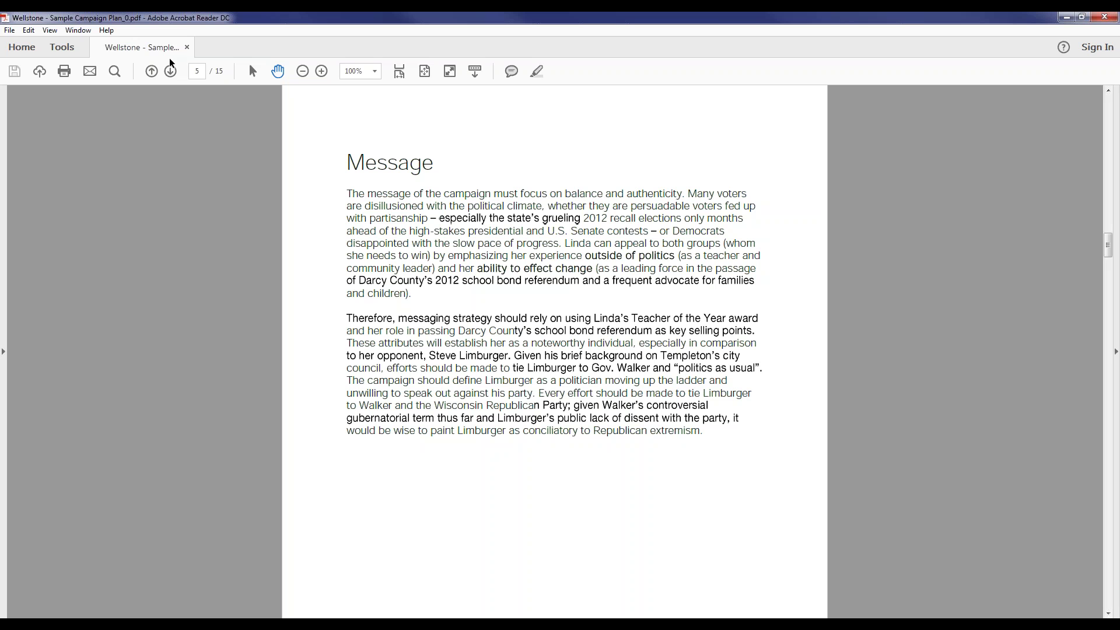
- Look over page 5's Message section and advance to page 6's Mahoney versus Limburger table
{"action": "scroll", "coordinate": [374, 312], "scroll_direction": "down", "scroll_amount": 4}
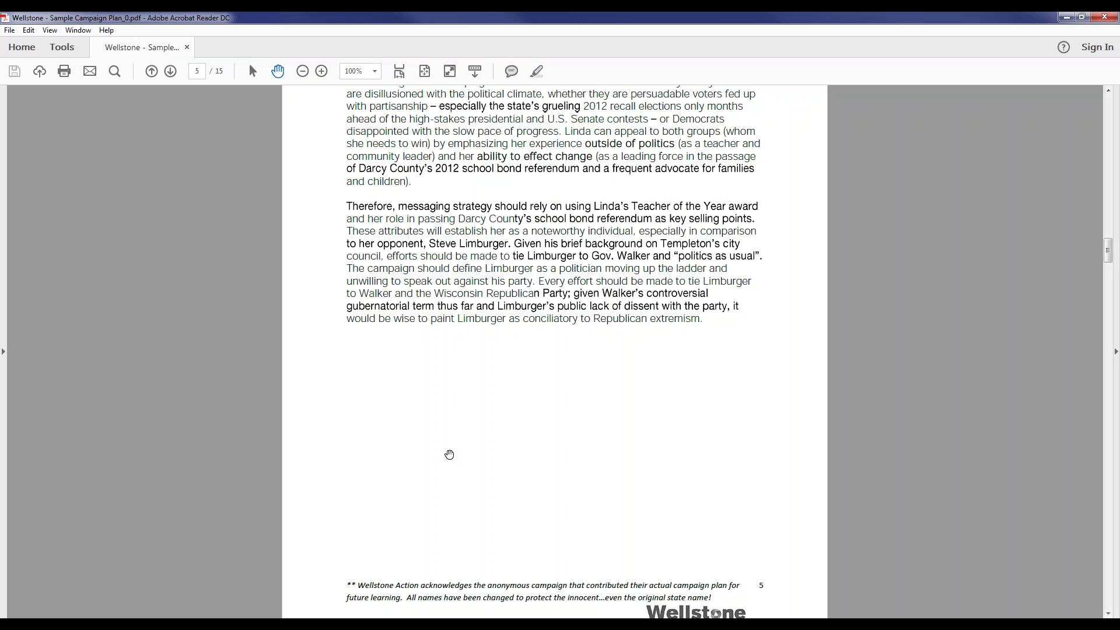
{"action": "scroll", "coordinate": [536, 422], "scroll_direction": "up", "scroll_amount": 3}
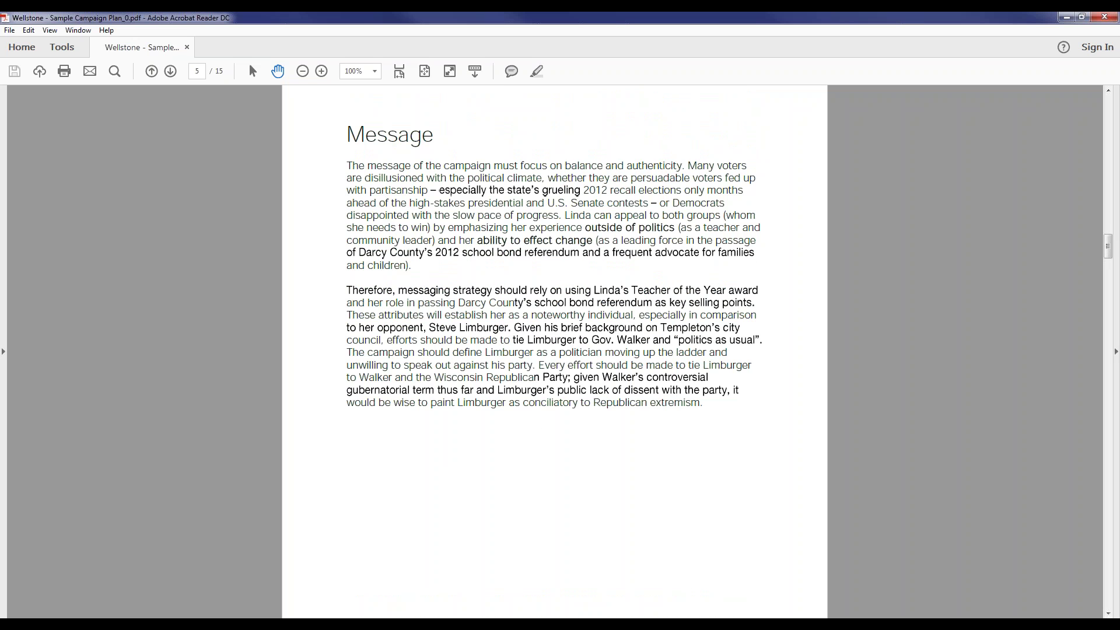
{"action": "left_click", "coordinate": [169, 76]}
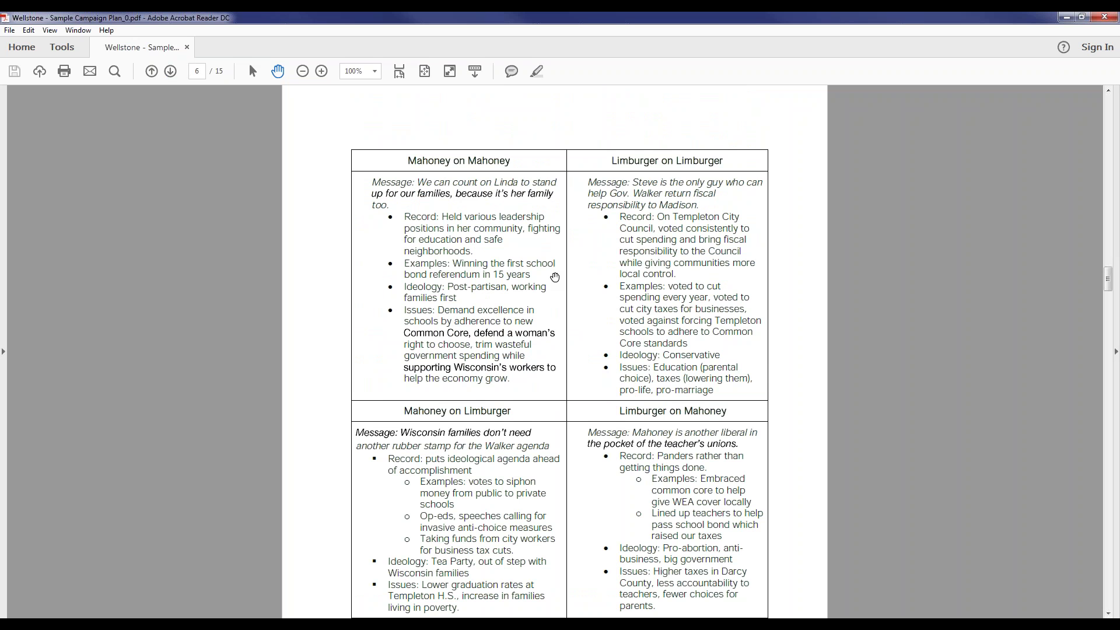
- Scroll past the message table and page 7's Press Event Schedule to page 8's Field/Voter Contact
{"action": "scroll", "coordinate": [575, 310], "scroll_direction": "down", "scroll_amount": 1}
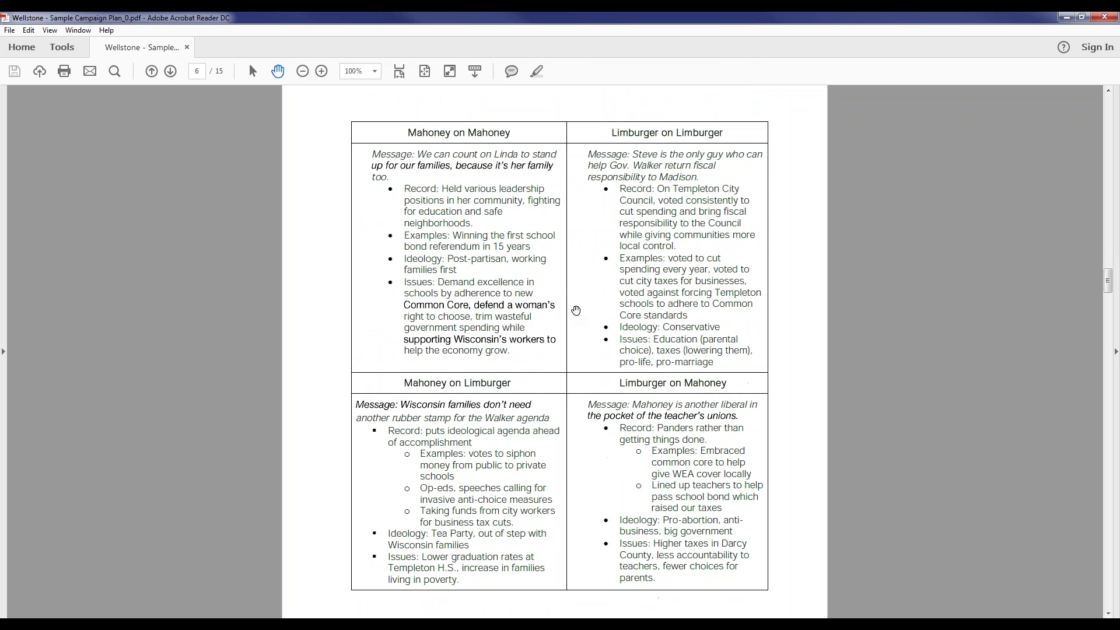
{"action": "scroll", "coordinate": [591, 477], "scroll_direction": "down", "scroll_amount": 3}
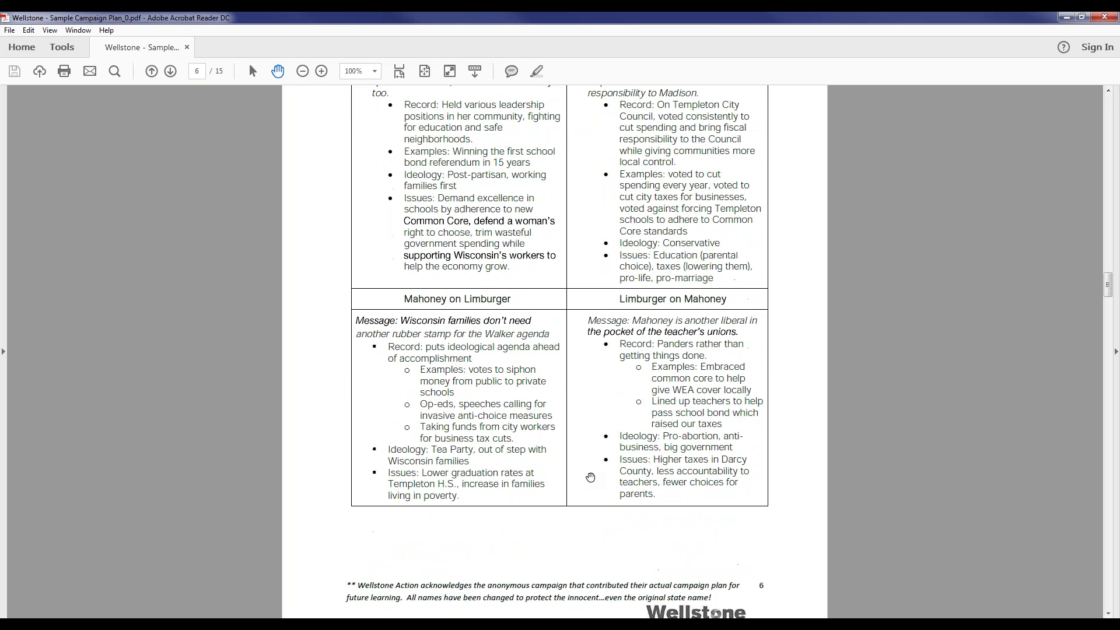
{"action": "scroll", "coordinate": [590, 477], "scroll_direction": "down", "scroll_amount": 15}
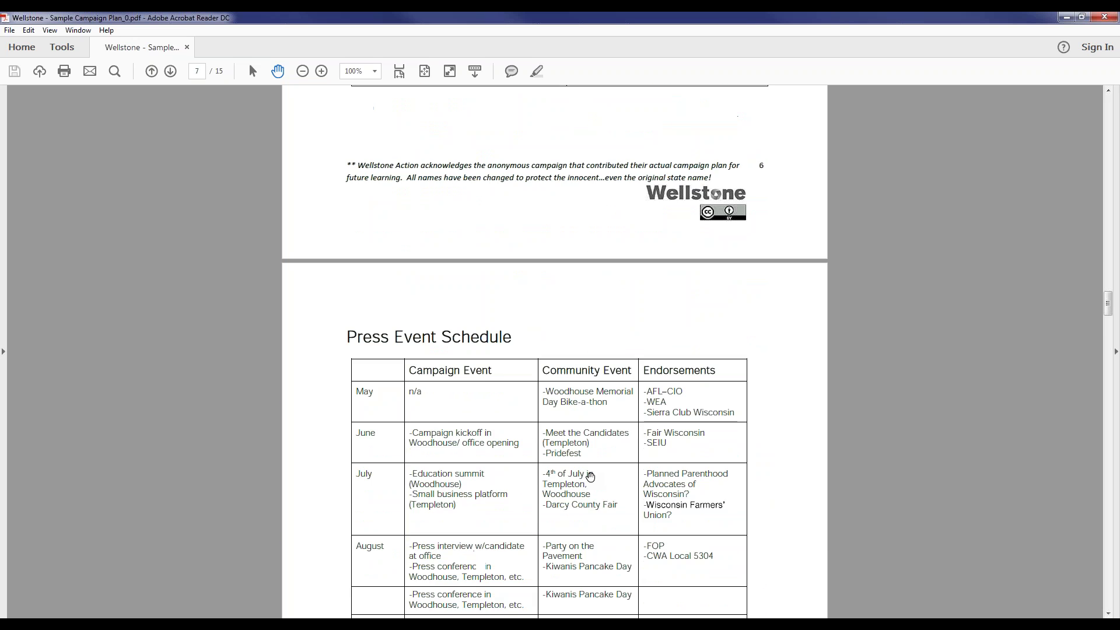
{"action": "scroll", "coordinate": [591, 477], "scroll_direction": "down", "scroll_amount": 6}
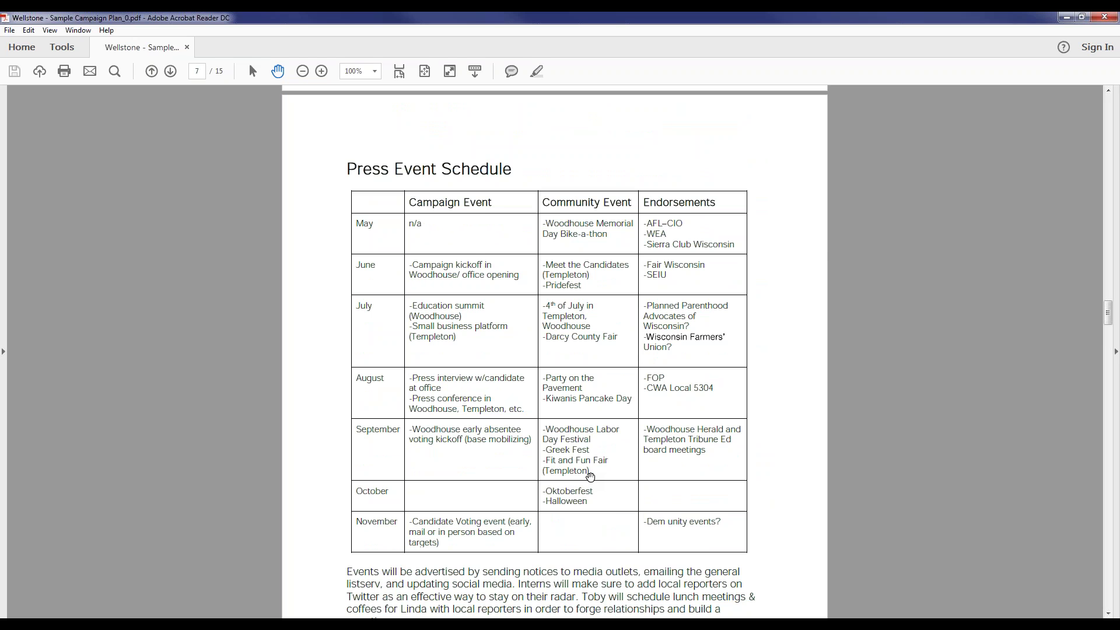
{"action": "scroll", "coordinate": [591, 477], "scroll_direction": "down", "scroll_amount": 15}
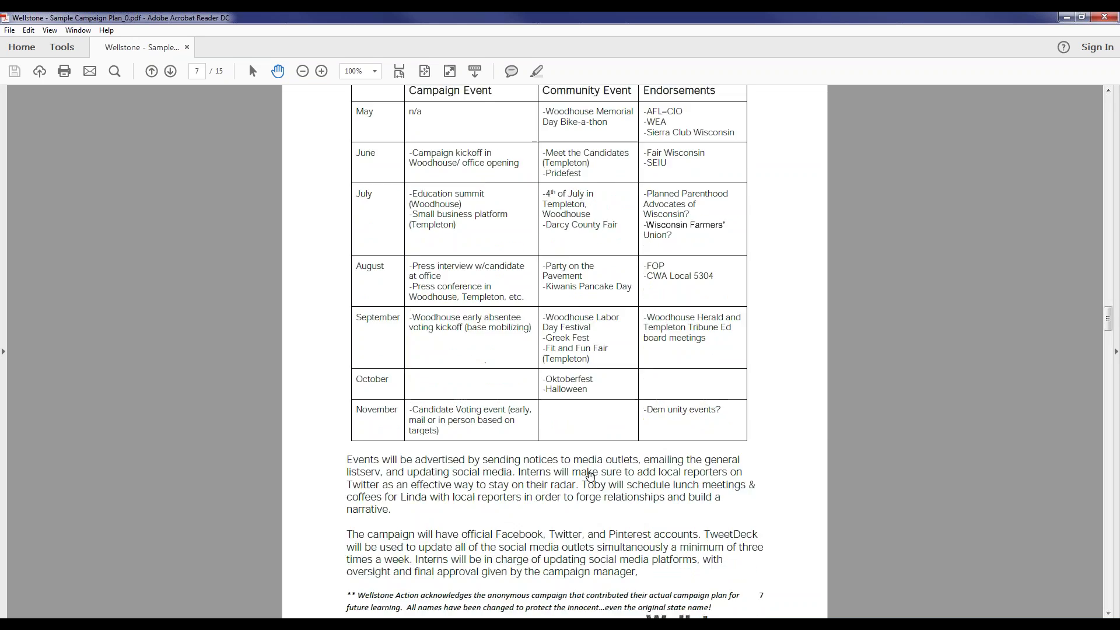
{"action": "scroll", "coordinate": [590, 477], "scroll_direction": "down", "scroll_amount": 10}
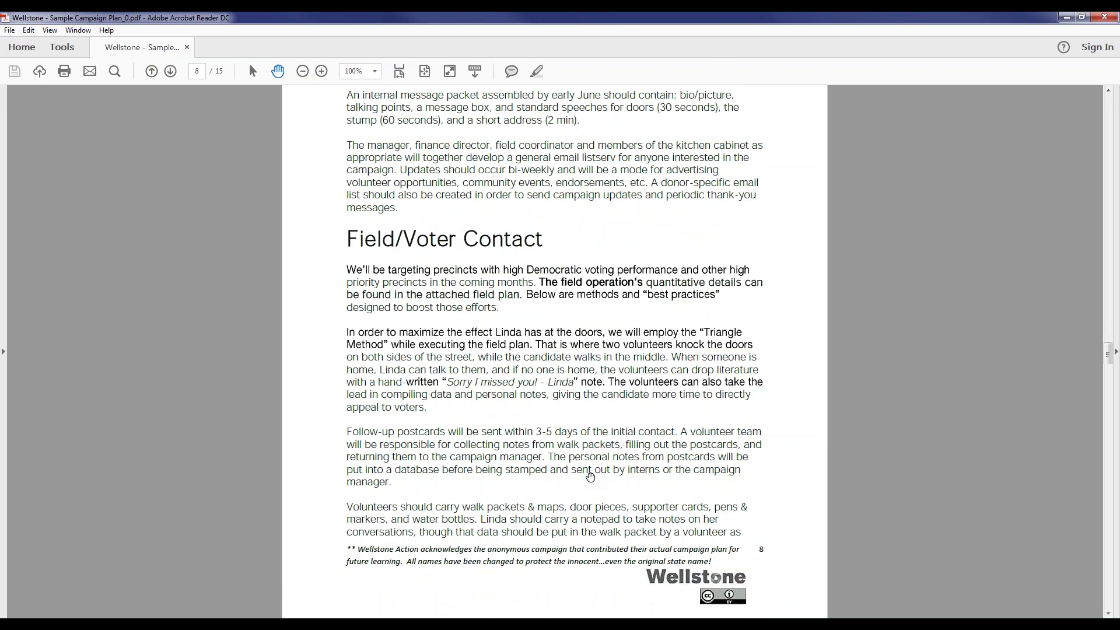
- Scroll through Field/Voter Contact, Voter Contact Benchmarks and Absentee/Early Vote Plan to page 10
{"action": "scroll", "coordinate": [590, 477], "scroll_direction": "down", "scroll_amount": 2}
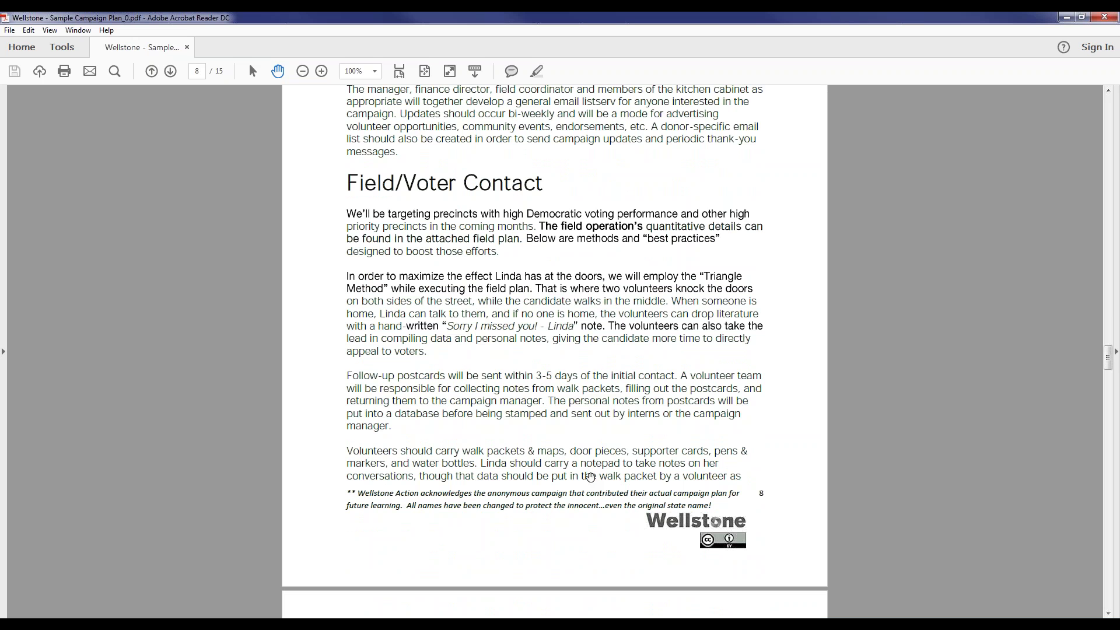
{"action": "scroll", "coordinate": [590, 477], "scroll_direction": "down", "scroll_amount": 18}
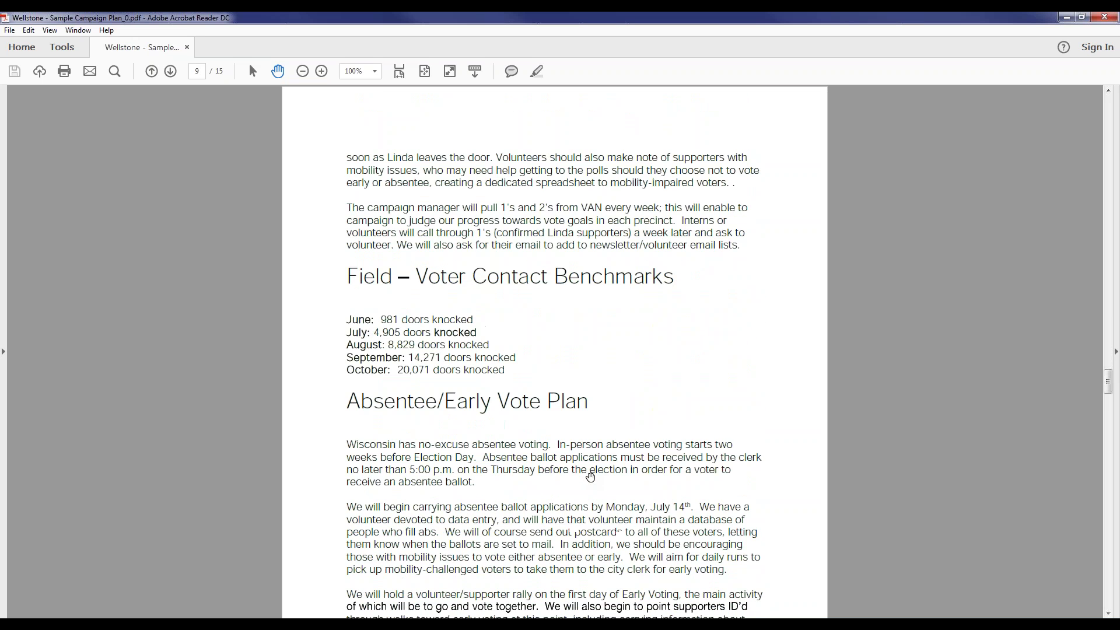
{"action": "scroll", "coordinate": [590, 477], "scroll_direction": "down", "scroll_amount": 3}
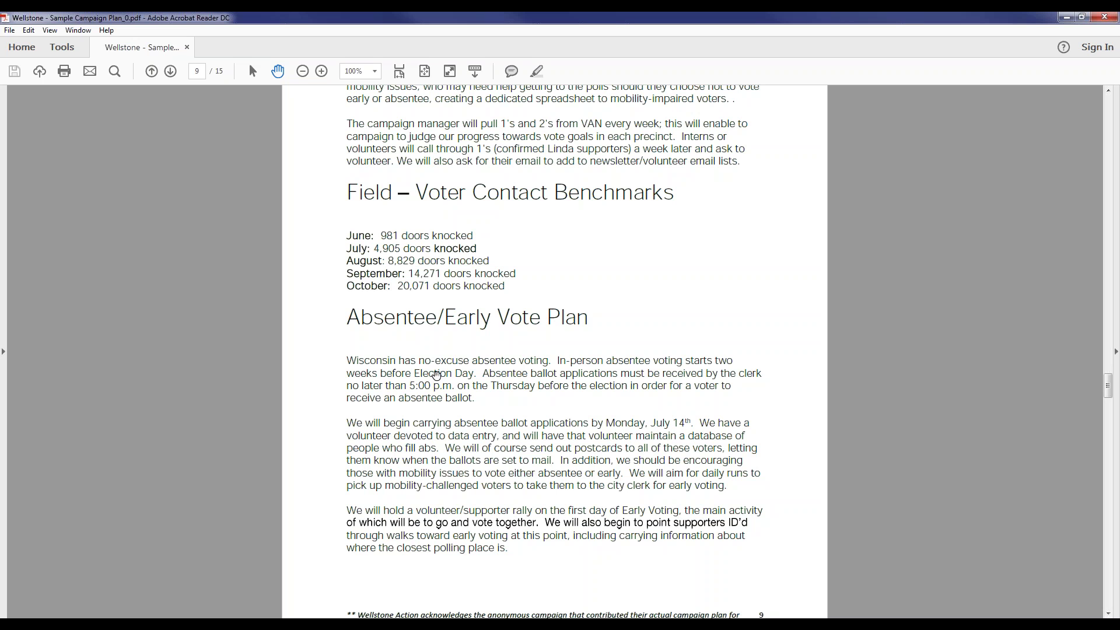
{"action": "scroll", "coordinate": [491, 457], "scroll_direction": "down", "scroll_amount": 5}
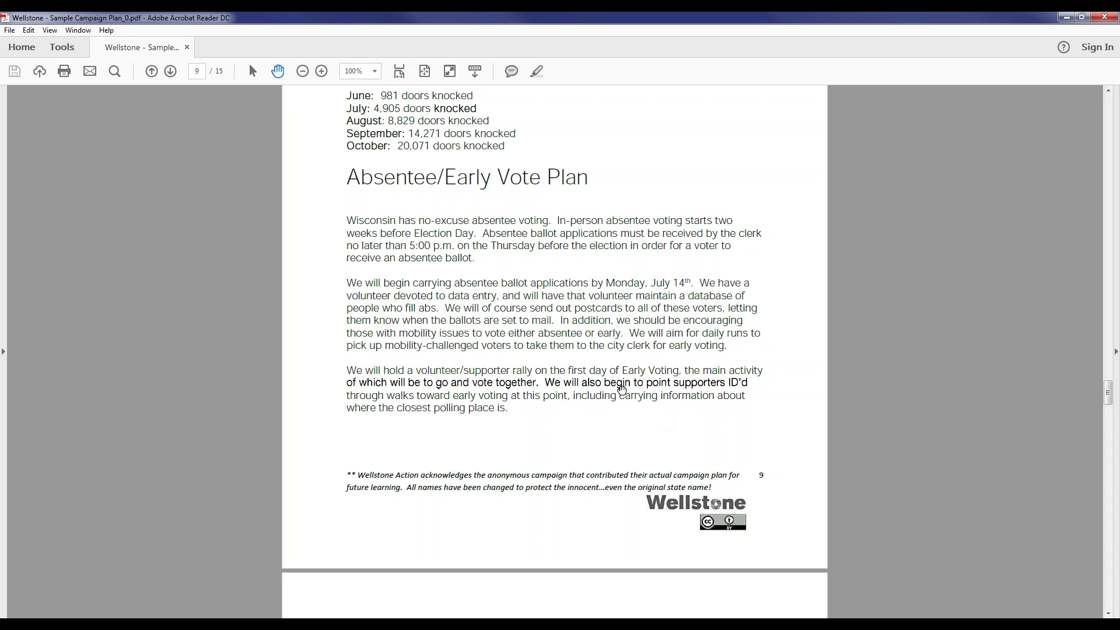
{"action": "scroll", "coordinate": [635, 430], "scroll_direction": "down", "scroll_amount": 8}
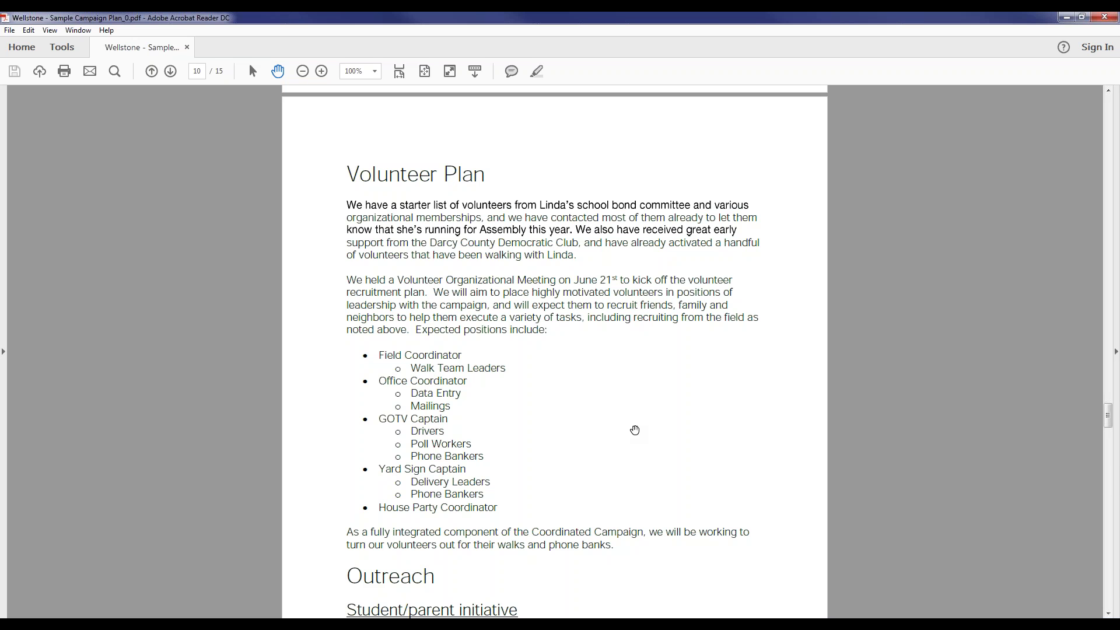
{"action": "scroll", "coordinate": [635, 430], "scroll_direction": "down", "scroll_amount": 2}
- Scroll through Volunteer Plan and Outreach to page 11's Finance Plan with its $110,000 goal
{"action": "scroll", "coordinate": [635, 430], "scroll_direction": "down", "scroll_amount": 10}
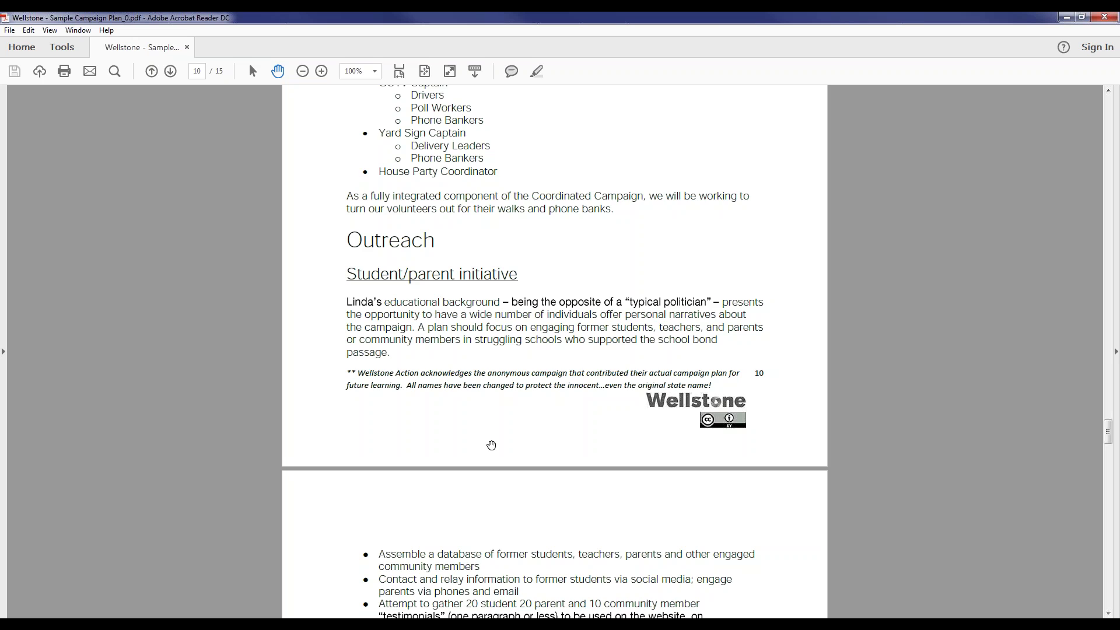
{"action": "scroll", "coordinate": [490, 446], "scroll_direction": "down", "scroll_amount": 3}
{"action": "scroll", "coordinate": [560, 581], "scroll_direction": "down", "scroll_amount": 1}
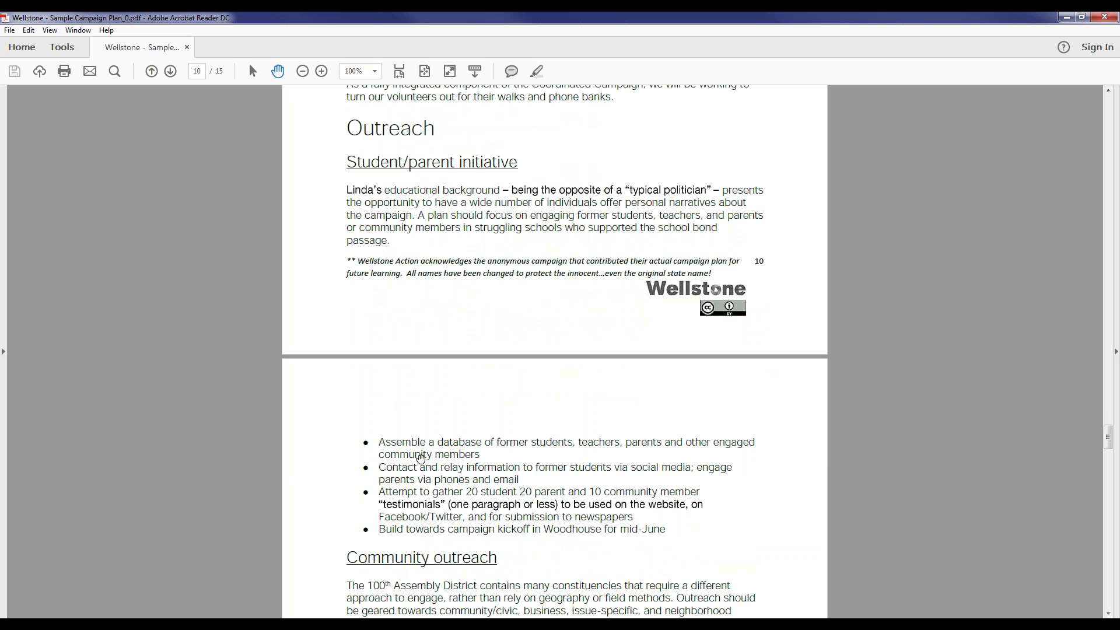
{"action": "scroll", "coordinate": [423, 458], "scroll_direction": "down", "scroll_amount": 2}
{"action": "scroll", "coordinate": [423, 458], "scroll_direction": "down", "scroll_amount": 13}
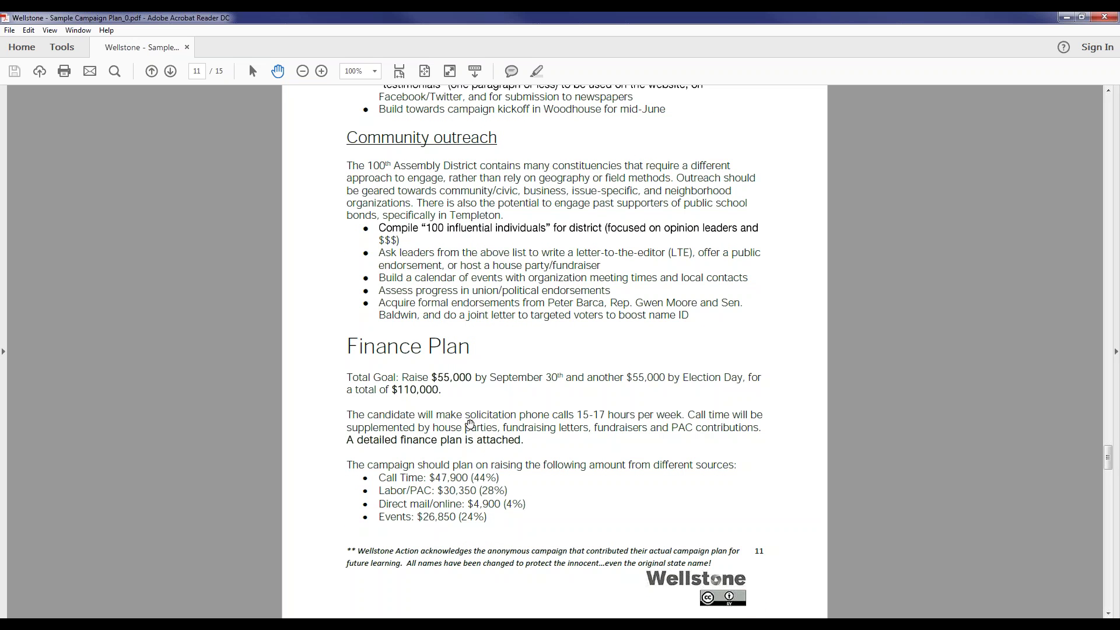
- Scroll past the Finance Plan to page 12's Cash on Hand benchmarks and donor call-time populations
{"action": "scroll", "coordinate": [401, 366], "scroll_direction": "down", "scroll_amount": 1}
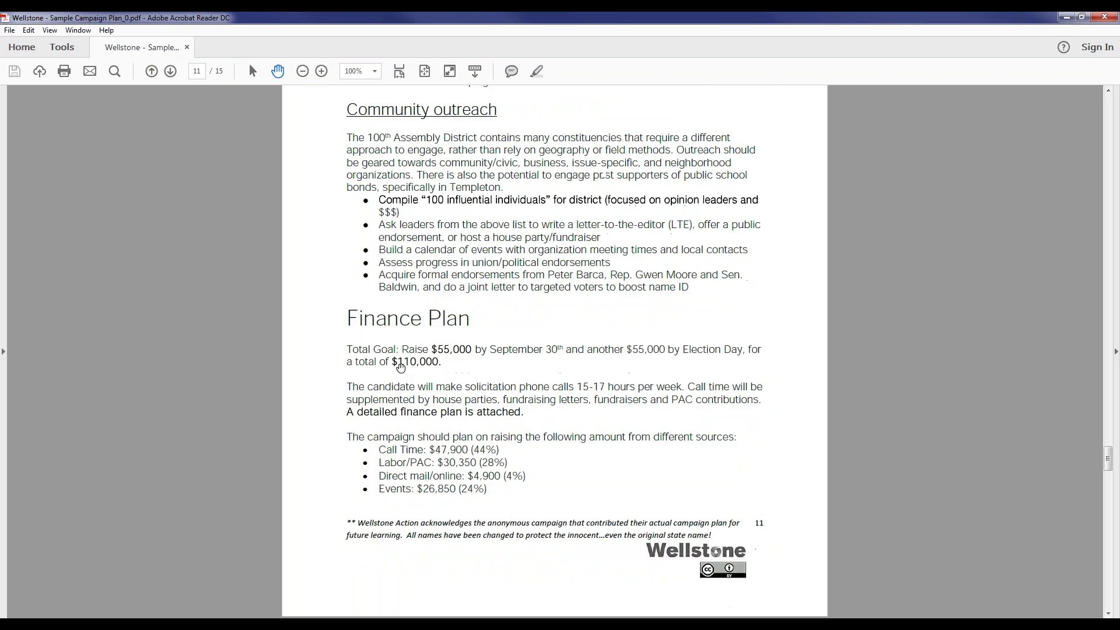
{"action": "scroll", "coordinate": [400, 367], "scroll_direction": "down", "scroll_amount": 7}
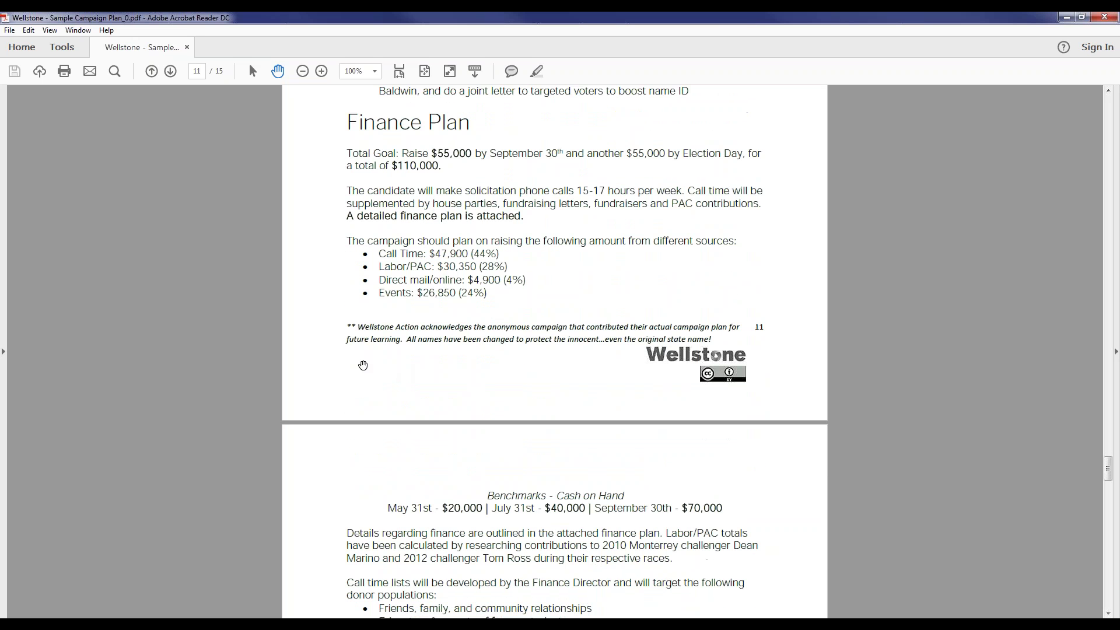
{"action": "scroll", "coordinate": [362, 364], "scroll_direction": "up", "scroll_amount": 2}
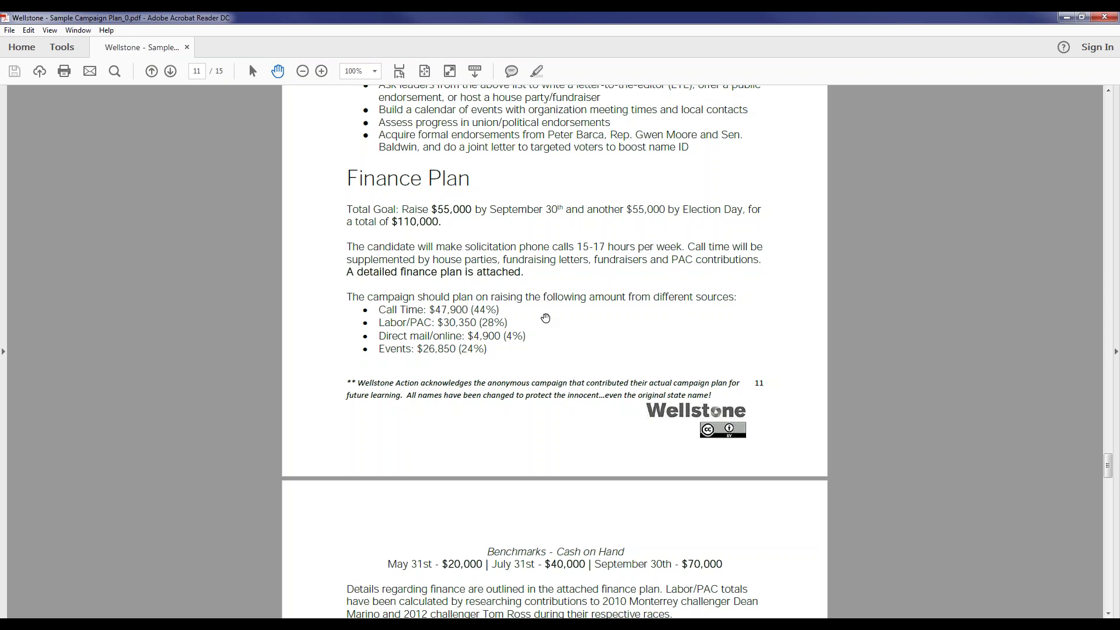
{"action": "scroll", "coordinate": [546, 318], "scroll_direction": "down", "scroll_amount": 10}
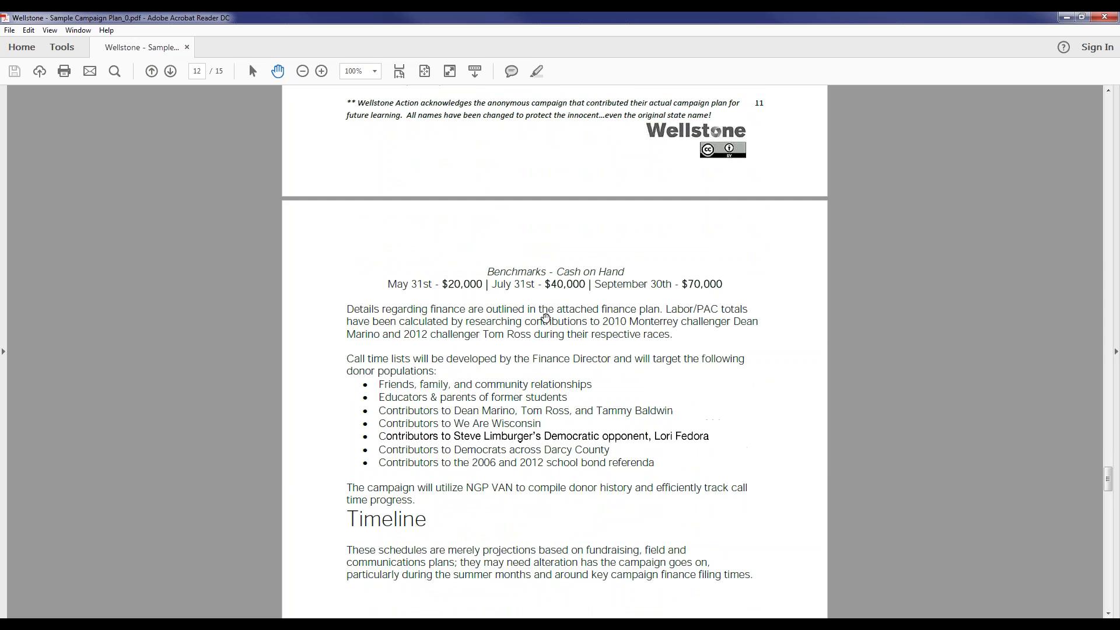
{"action": "scroll", "coordinate": [546, 318], "scroll_direction": "down", "scroll_amount": 5}
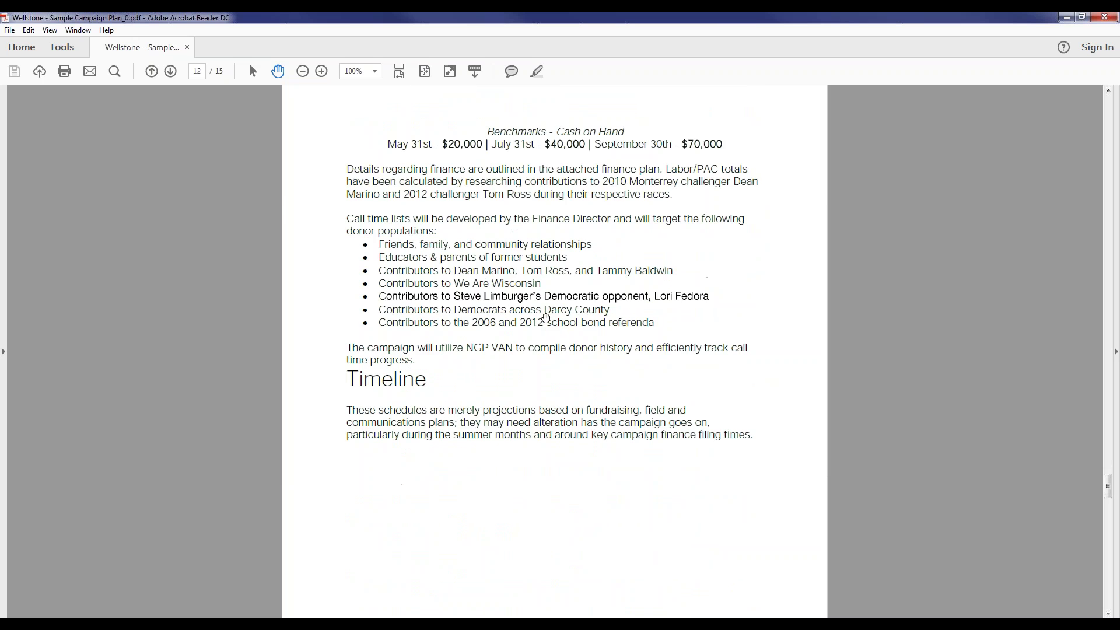
- Scroll past the Timeline to page 13's Candidate schedule with 20 canvass and 15 call-time hours
{"action": "scroll", "coordinate": [546, 318], "scroll_direction": "down", "scroll_amount": 20}
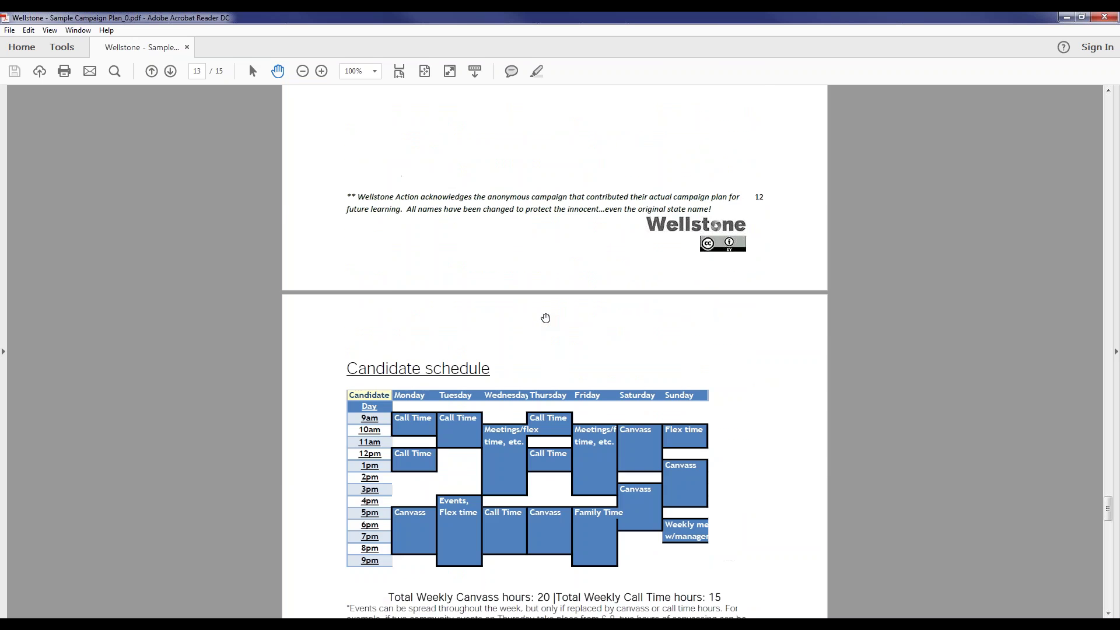
{"action": "scroll", "coordinate": [545, 318], "scroll_direction": "down", "scroll_amount": 4}
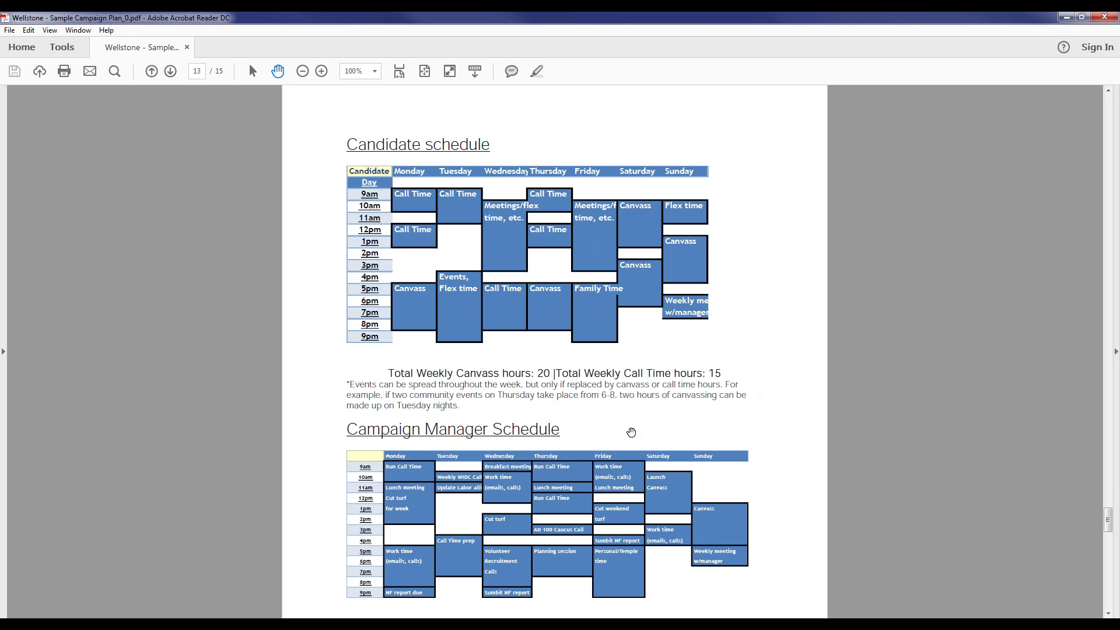
- Scroll through the page 14 month-by-month Campaign Schedule table down to the blank page 15
{"action": "scroll", "coordinate": [631, 432], "scroll_direction": "down", "scroll_amount": 4}
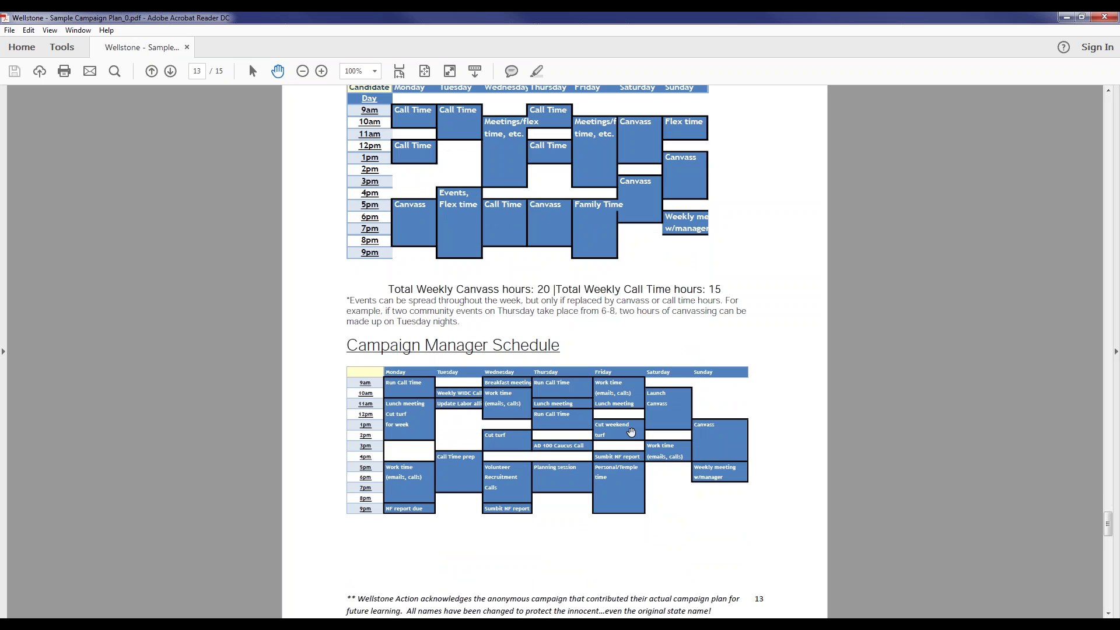
{"action": "scroll", "coordinate": [632, 432], "scroll_direction": "down", "scroll_amount": 1}
{"action": "scroll", "coordinate": [631, 432], "scroll_direction": "down", "scroll_amount": 1}
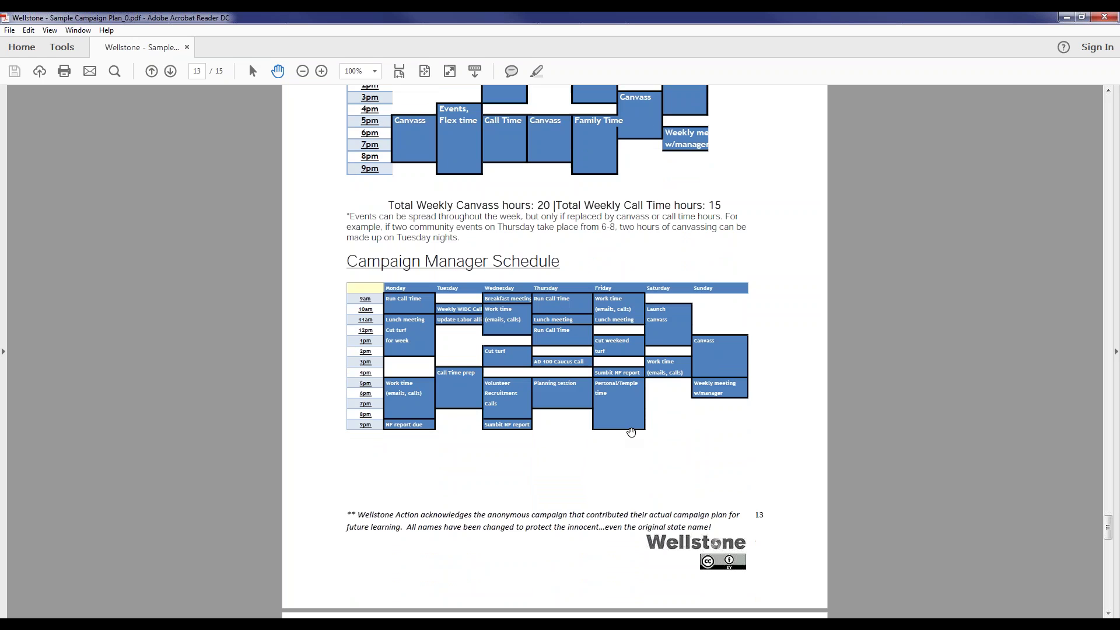
{"action": "scroll", "coordinate": [631, 432], "scroll_direction": "down", "scroll_amount": 8}
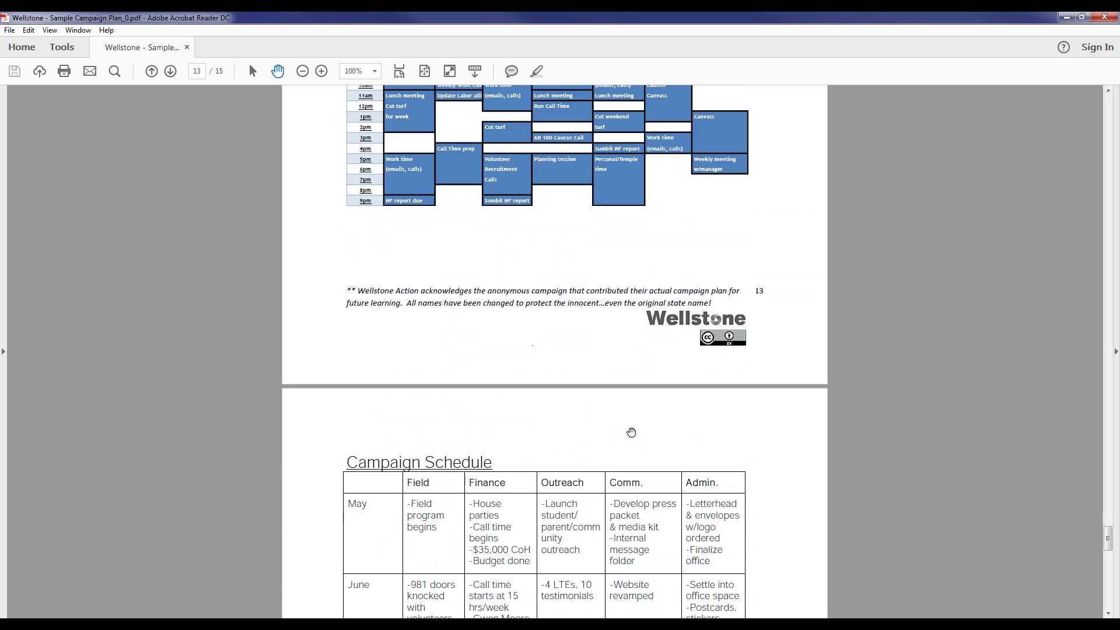
{"action": "scroll", "coordinate": [631, 432], "scroll_direction": "down", "scroll_amount": 10}
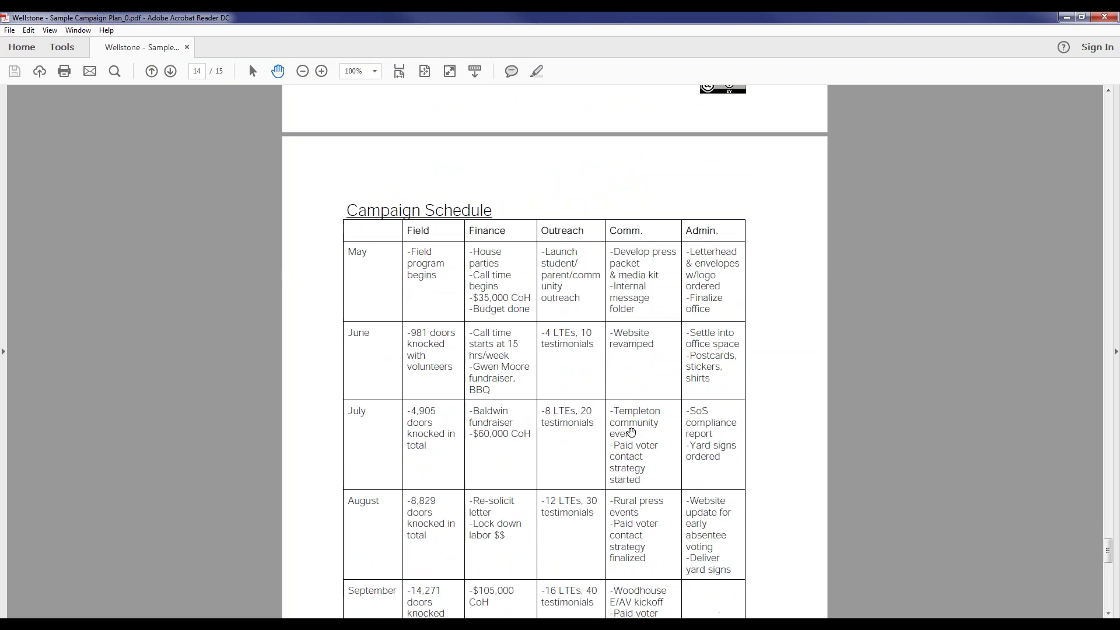
{"action": "scroll", "coordinate": [631, 432], "scroll_direction": "down", "scroll_amount": 1}
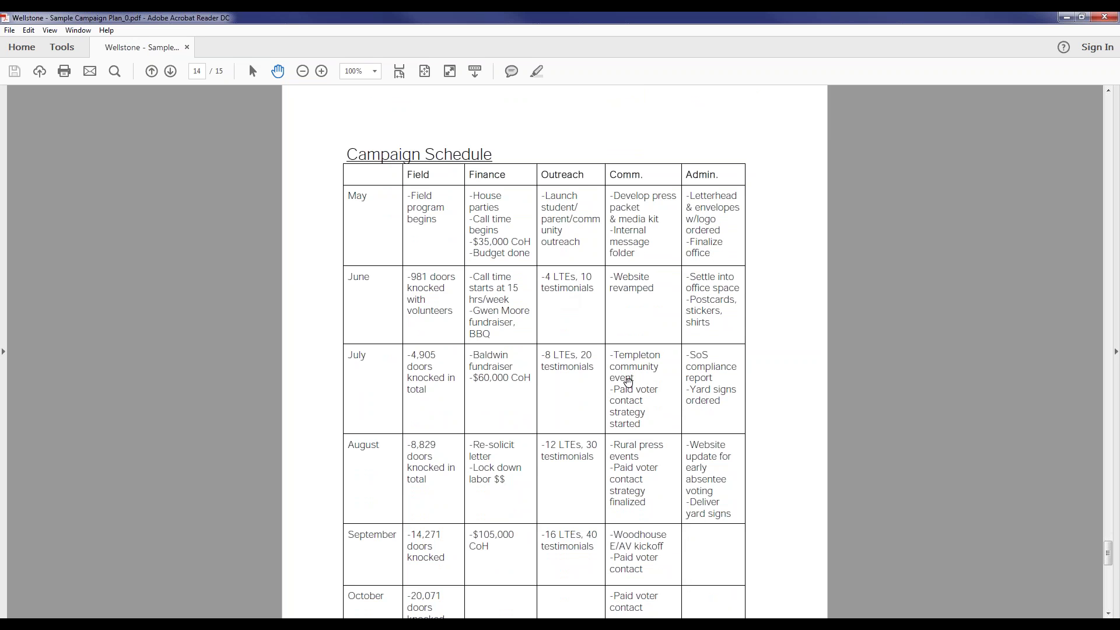
{"action": "scroll", "coordinate": [616, 406], "scroll_direction": "down", "scroll_amount": 10}
{"action": "scroll", "coordinate": [616, 407], "scroll_direction": "down", "scroll_amount": 18}
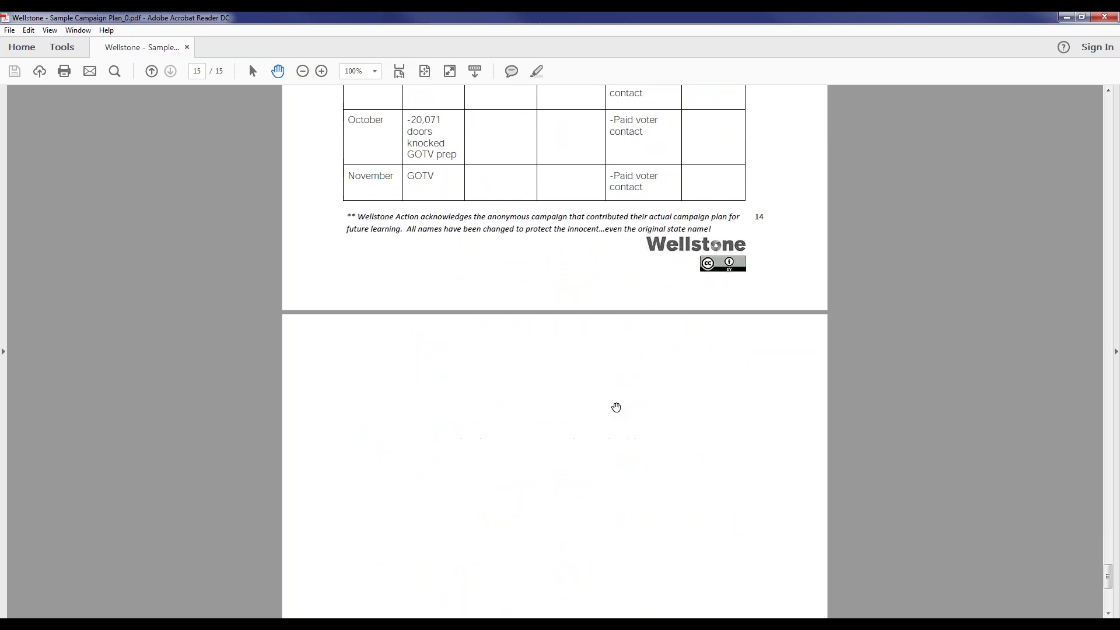
{"action": "scroll", "coordinate": [653, 381], "scroll_direction": "up", "scroll_amount": 18}
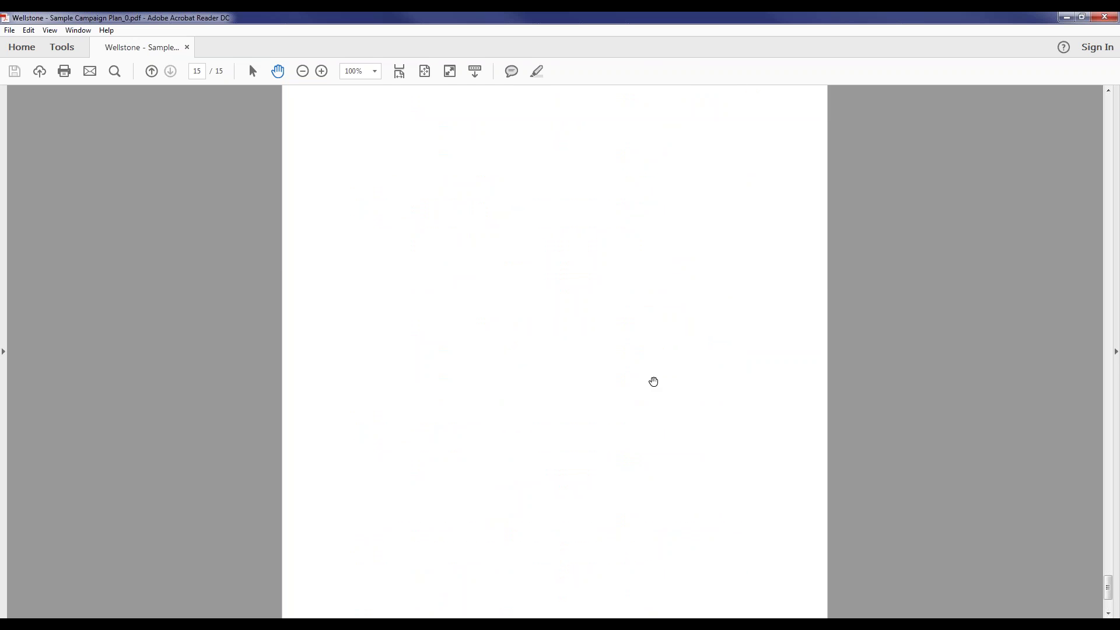
{"action": "scroll", "coordinate": [653, 381], "scroll_direction": "up", "scroll_amount": 16}
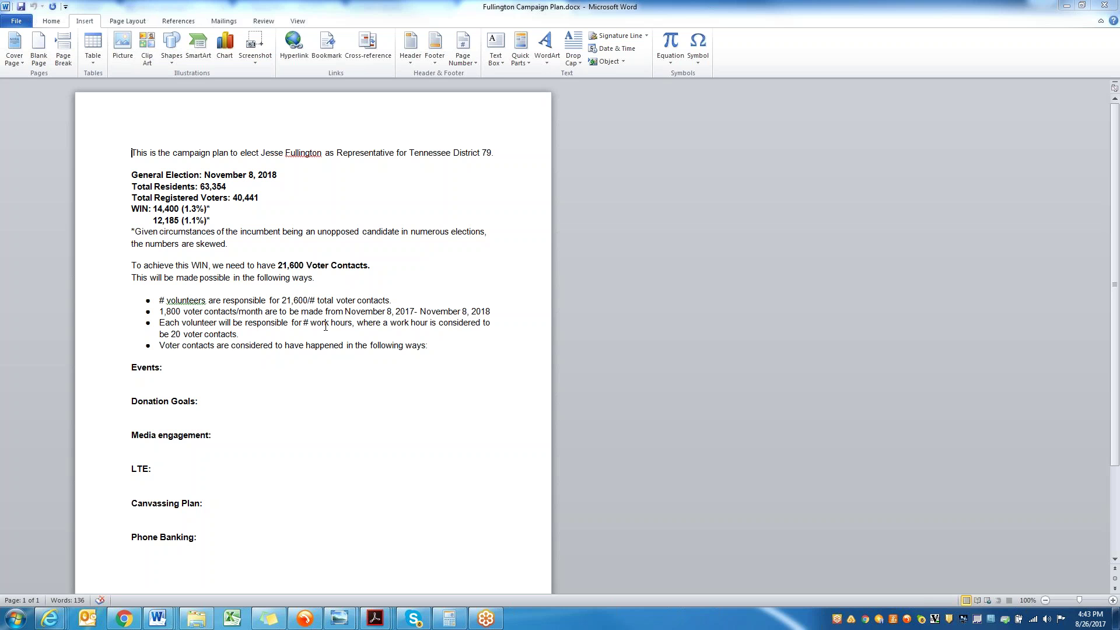
{"action": "scroll", "coordinate": [326, 326], "scroll_direction": "down", "scroll_amount": 4}
{"action": "scroll", "coordinate": [325, 326], "scroll_direction": "up", "scroll_amount": 4}
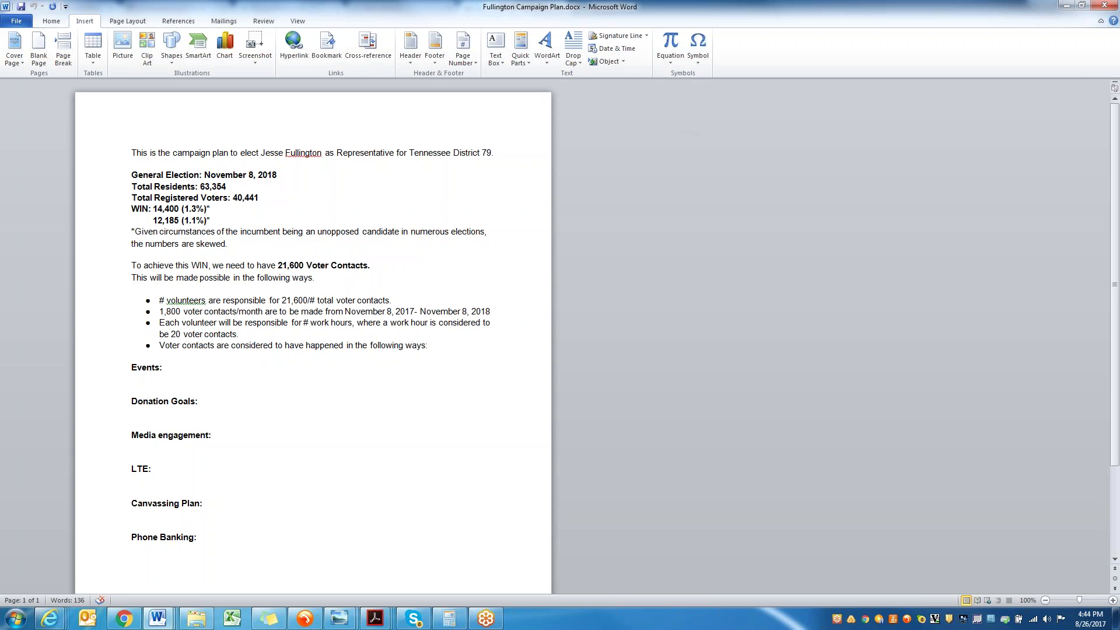
{"action": "left_click", "coordinate": [1068, 6]}
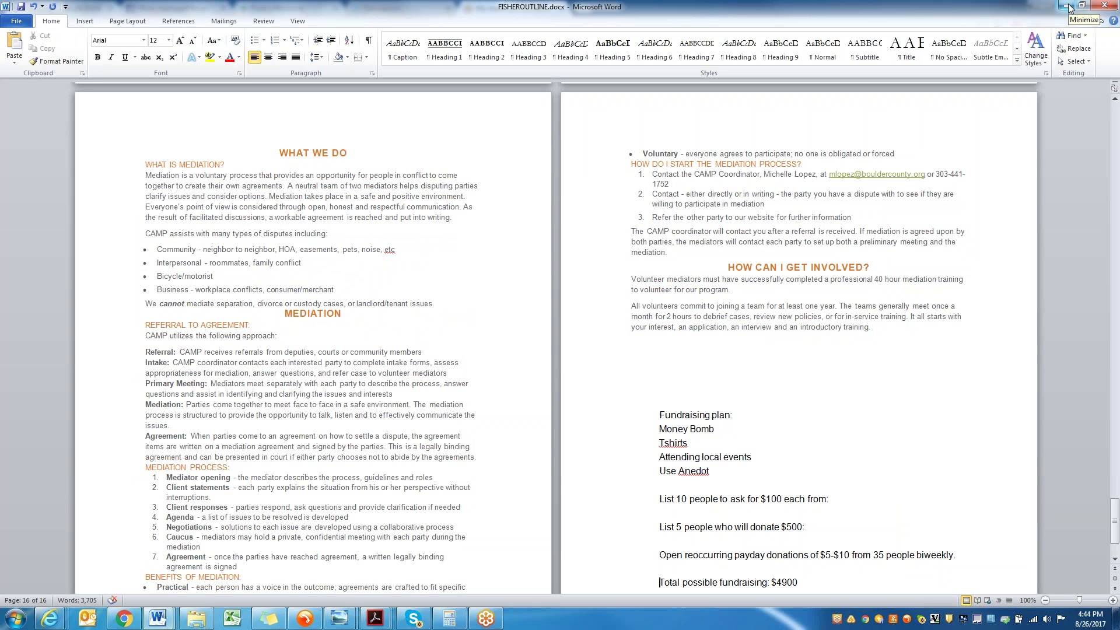
- Restore the Fullington Campaign Plan in Word, then switch to the Jesse-Demographics PDF in Acrobat Reader
{"action": "mouse_move", "coordinate": [165, 623]}
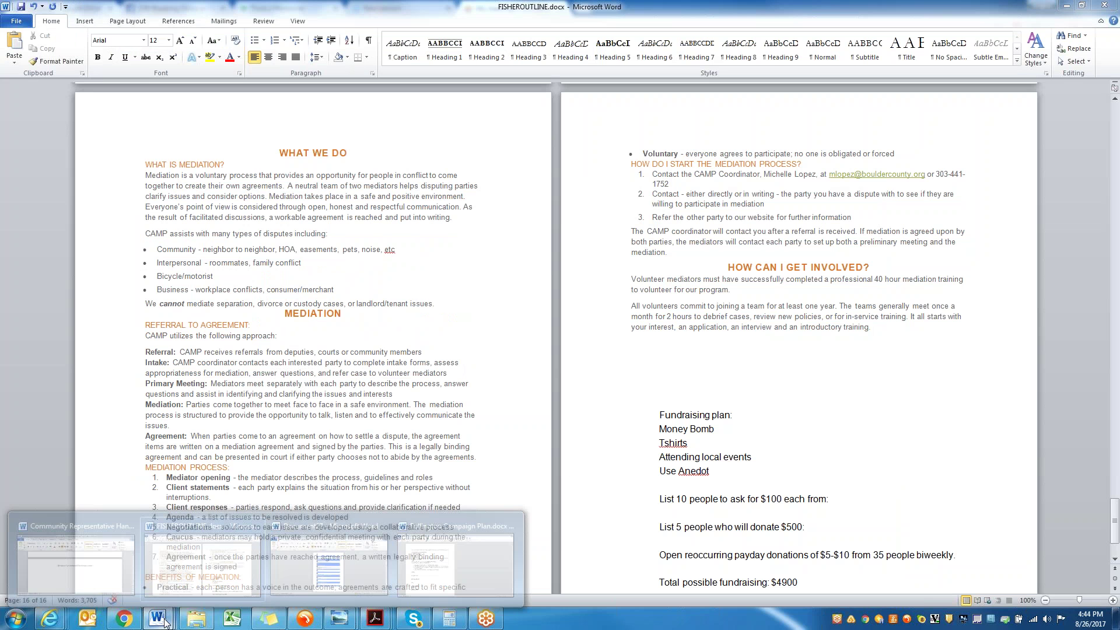
{"action": "left_click", "coordinate": [461, 555]}
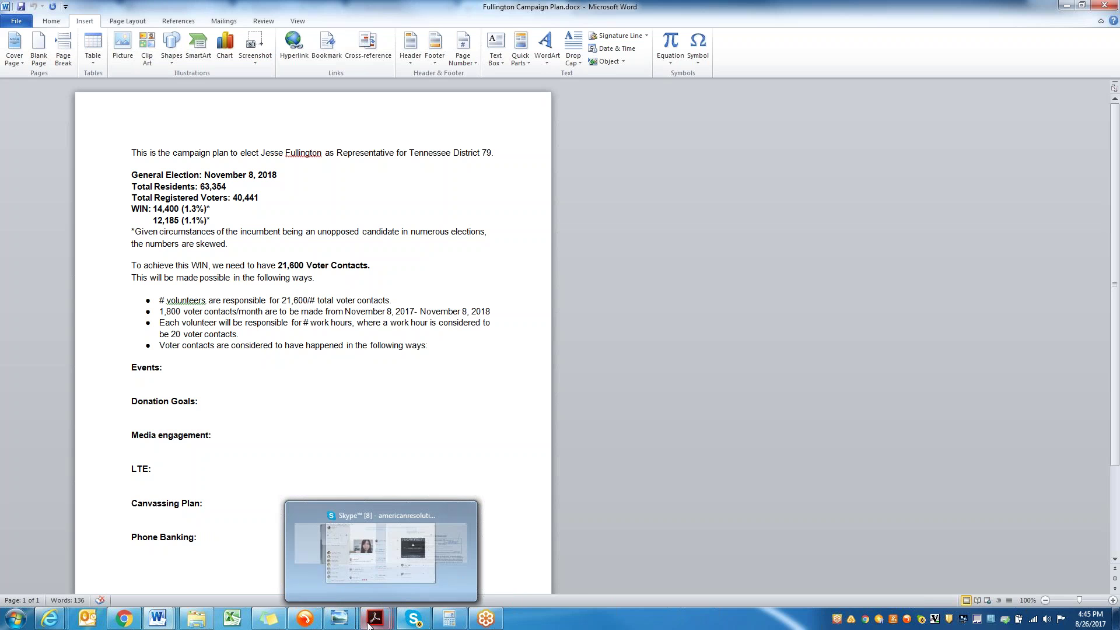
{"action": "mouse_move", "coordinate": [375, 619]}
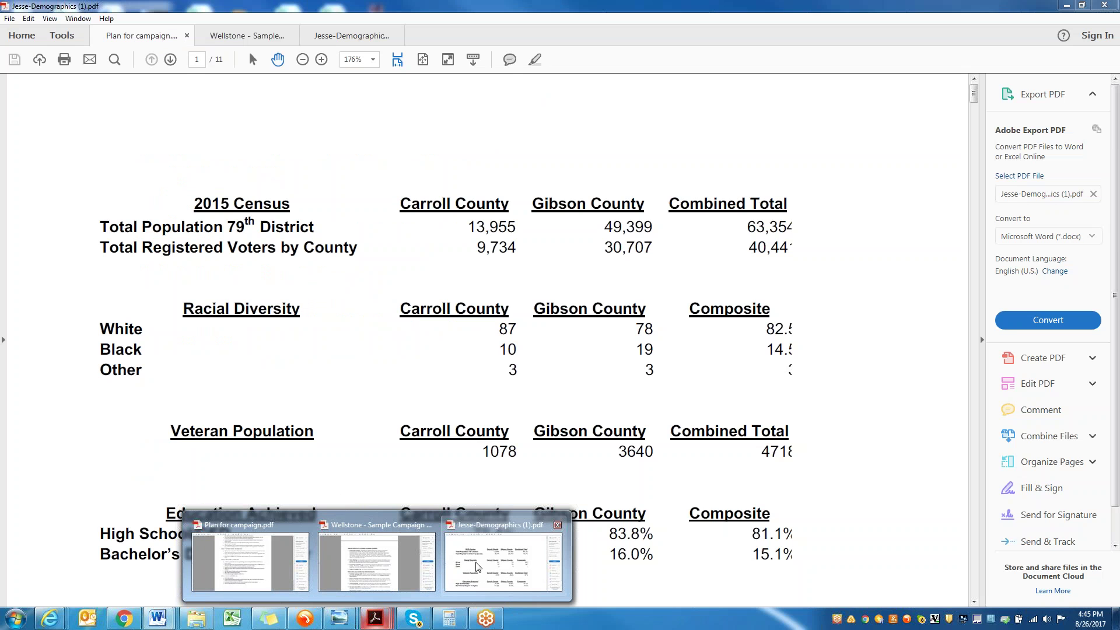
{"action": "left_click", "coordinate": [476, 566]}
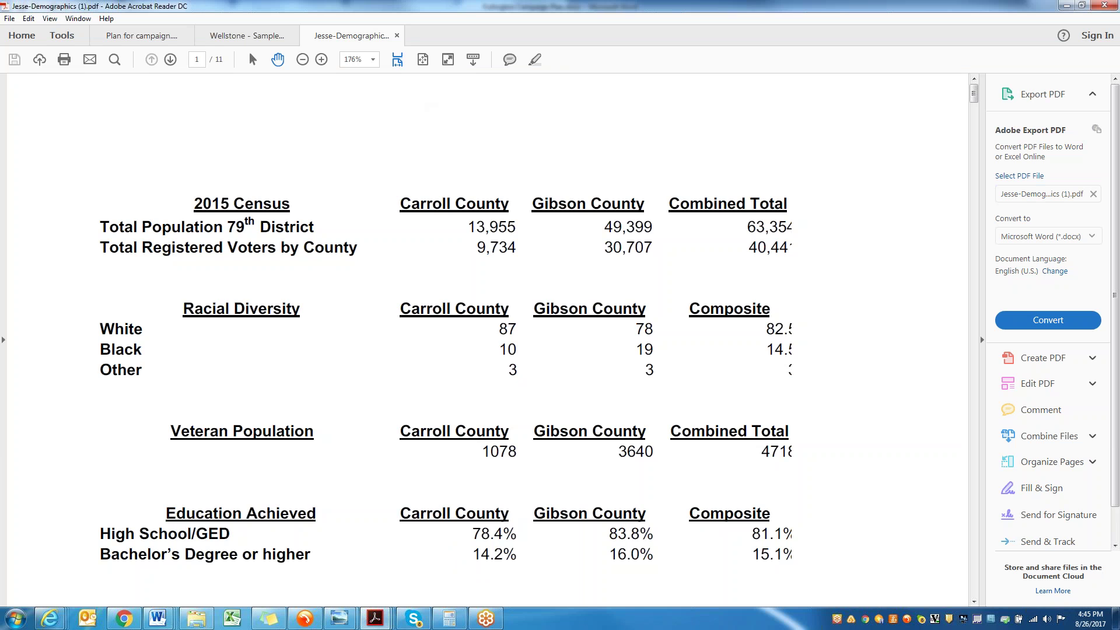
- Set the PDF zoom to 100% and read page 1's census tables down to page 2's Commute Times
{"action": "left_click", "coordinate": [373, 59]}
{"action": "left_click", "coordinate": [419, 153]}
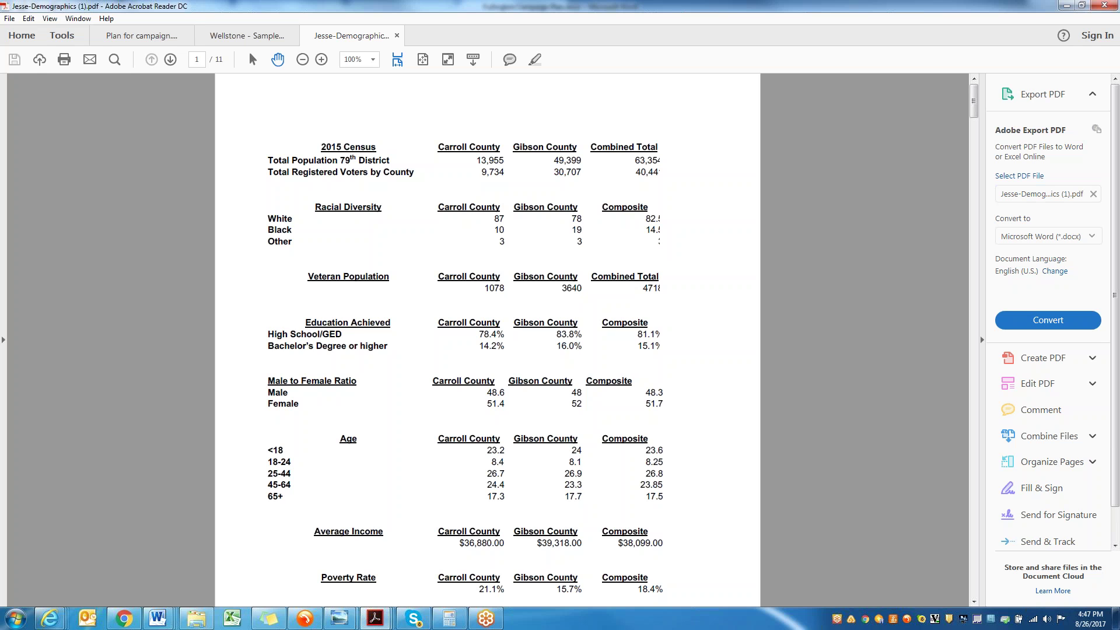
{"action": "scroll", "coordinate": [798, 424], "scroll_direction": "down", "scroll_amount": 2}
{"action": "scroll", "coordinate": [798, 423], "scroll_direction": "down", "scroll_amount": 1}
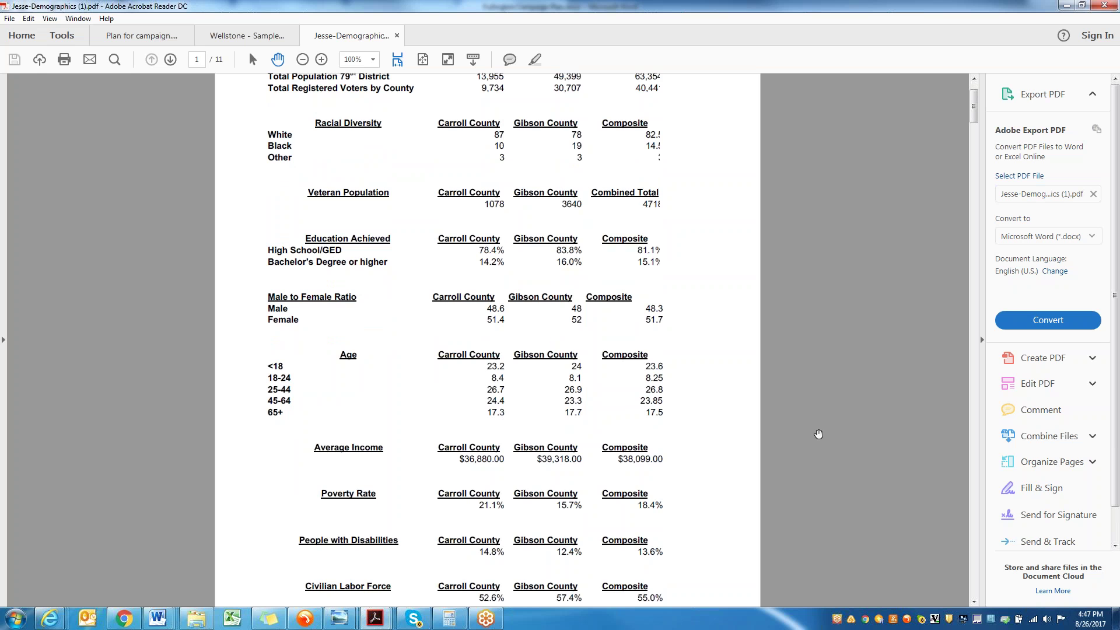
{"action": "scroll", "coordinate": [819, 434], "scroll_direction": "down", "scroll_amount": 2}
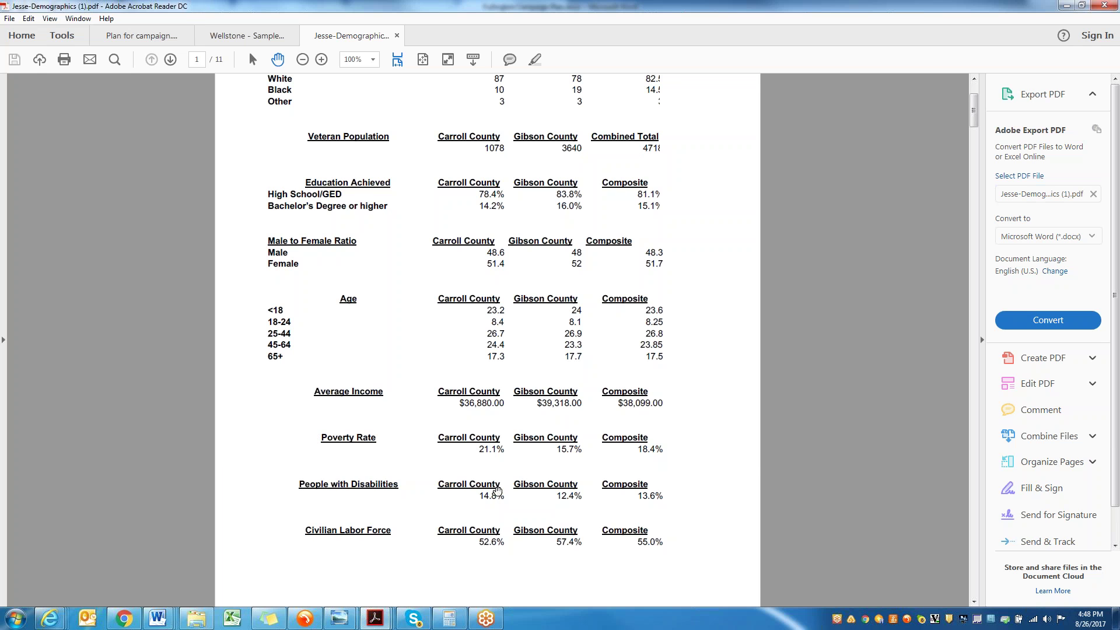
{"action": "scroll", "coordinate": [498, 490], "scroll_direction": "down", "scroll_amount": 8}
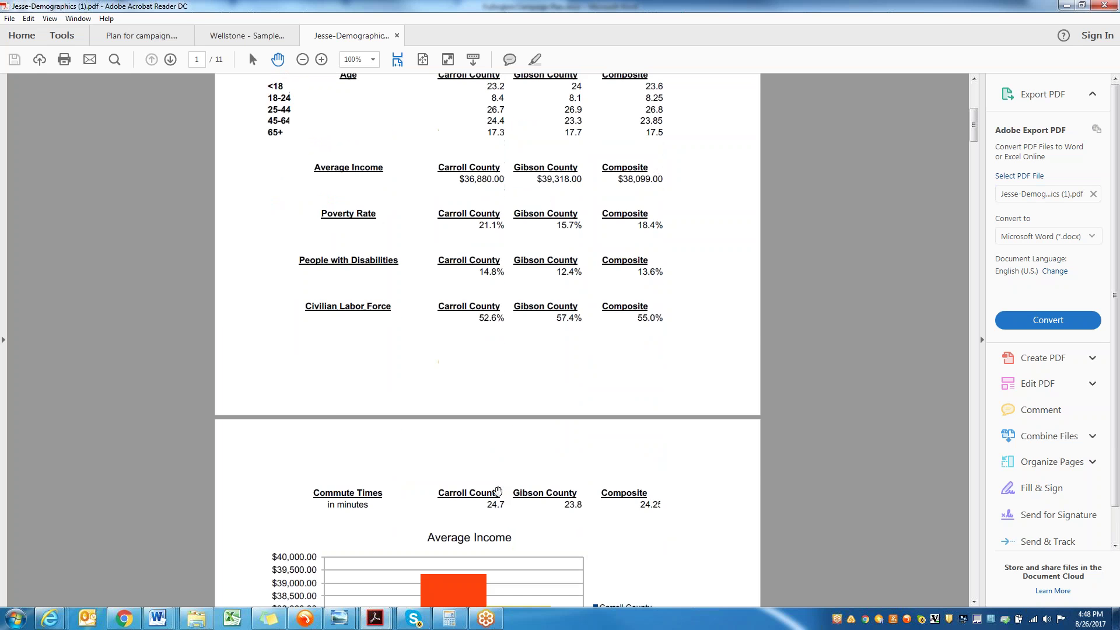
{"action": "scroll", "coordinate": [498, 490], "scroll_direction": "down", "scroll_amount": 9}
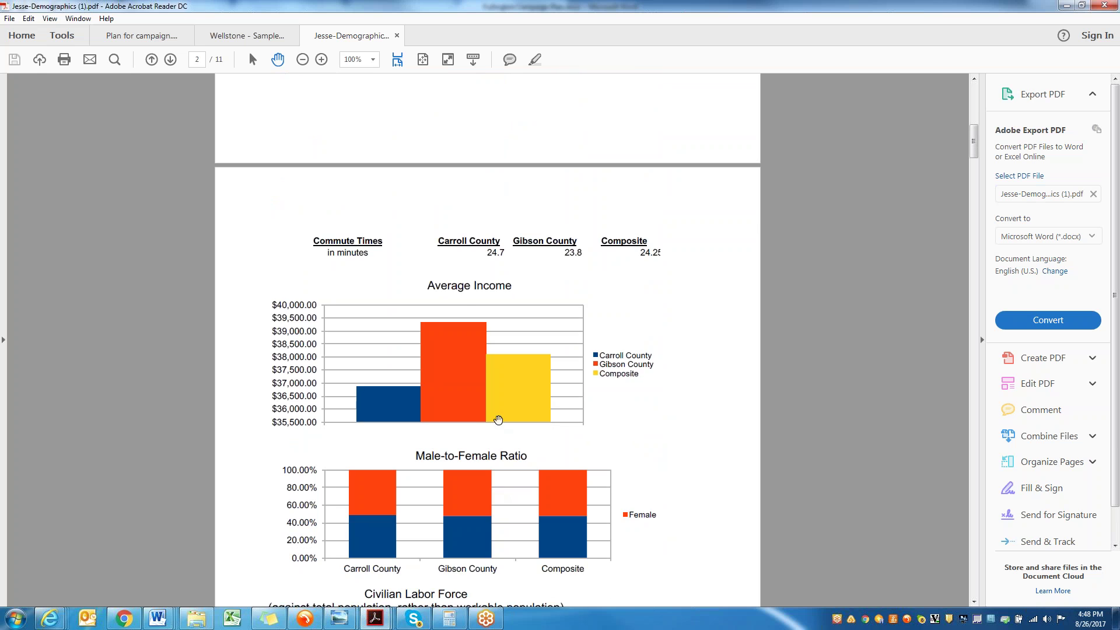
- Scroll through the demographic charts from Average Income to Disabilities, then drag the scrollbar toward the end
{"action": "scroll", "coordinate": [498, 420], "scroll_direction": "down", "scroll_amount": 4}
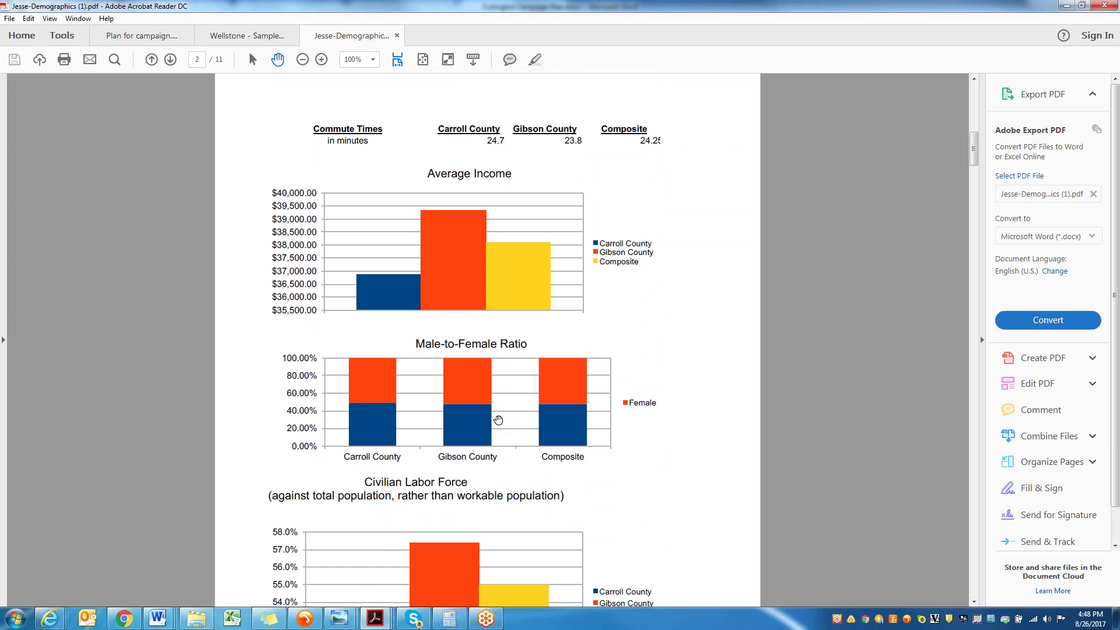
{"action": "scroll", "coordinate": [498, 420], "scroll_direction": "down", "scroll_amount": 11}
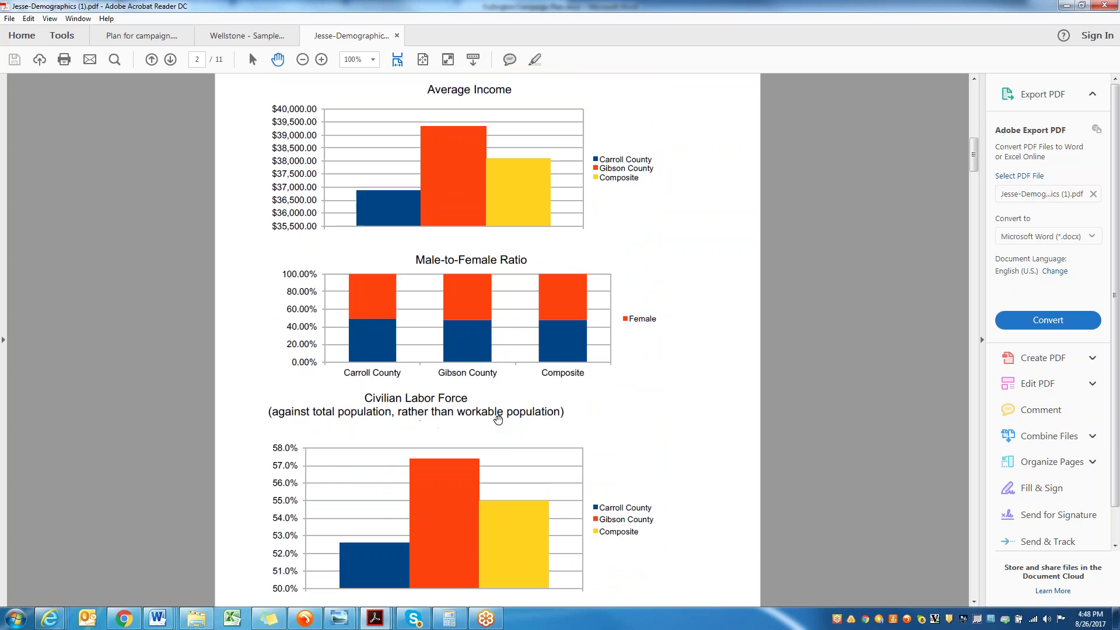
{"action": "scroll", "coordinate": [499, 420], "scroll_direction": "down", "scroll_amount": 20}
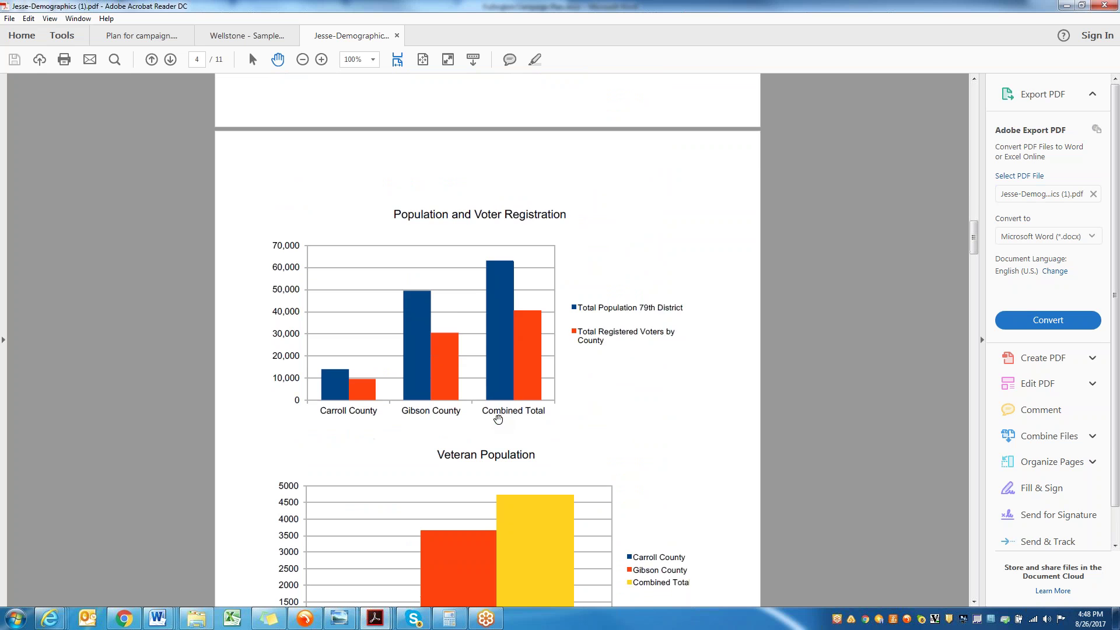
{"action": "scroll", "coordinate": [499, 419], "scroll_direction": "down", "scroll_amount": 1}
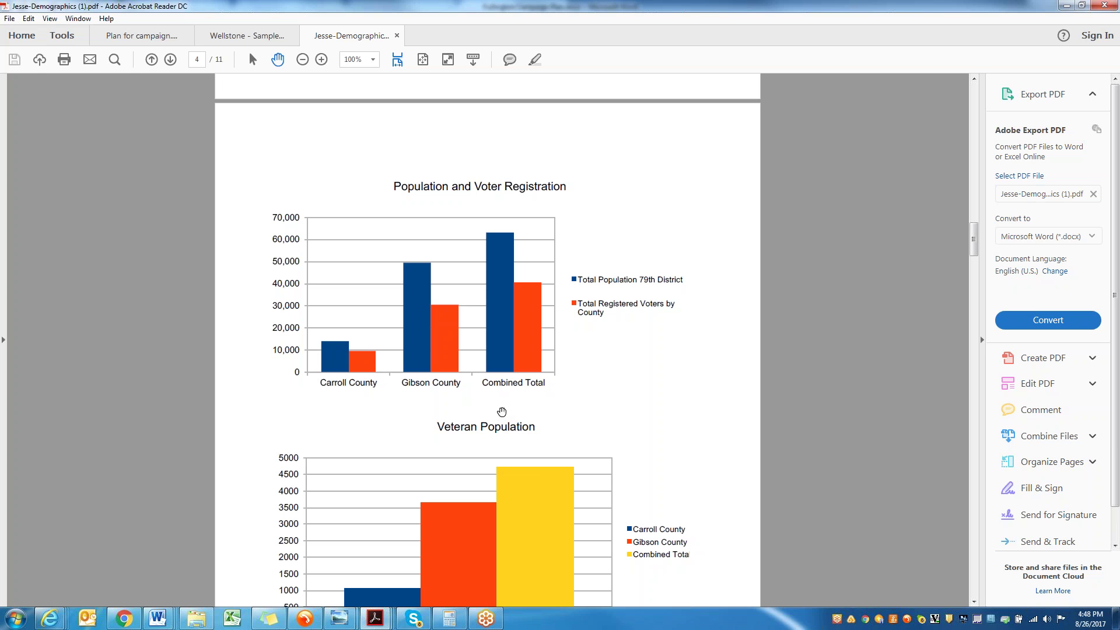
{"action": "scroll", "coordinate": [656, 367], "scroll_direction": "down", "scroll_amount": 2}
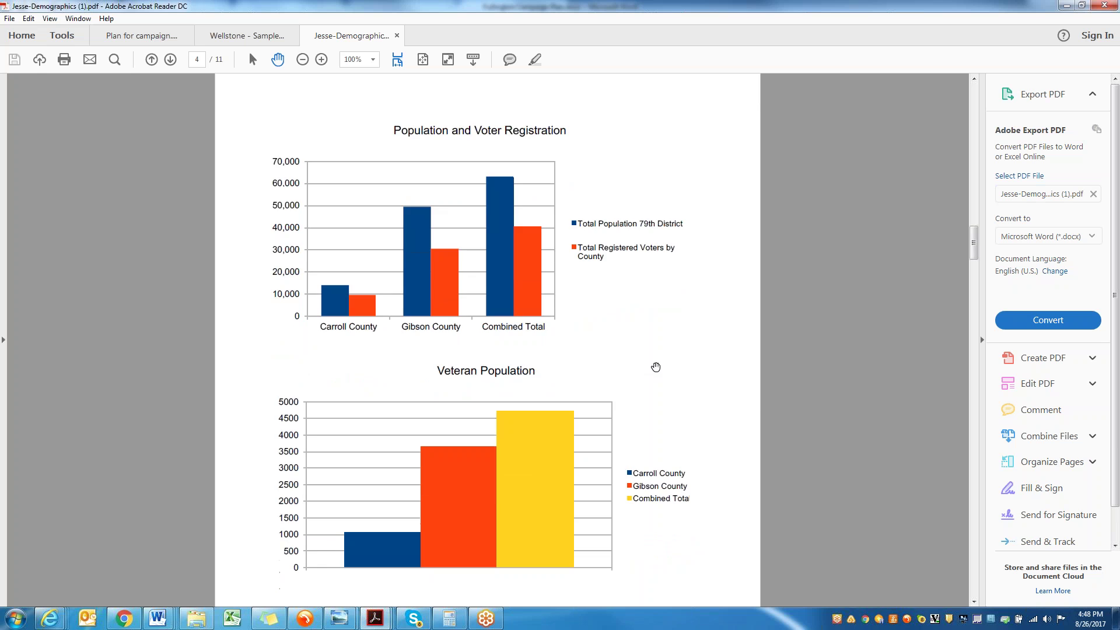
{"action": "scroll", "coordinate": [656, 367], "scroll_direction": "down", "scroll_amount": 15}
{"action": "scroll", "coordinate": [654, 365], "scroll_direction": "down", "scroll_amount": 2}
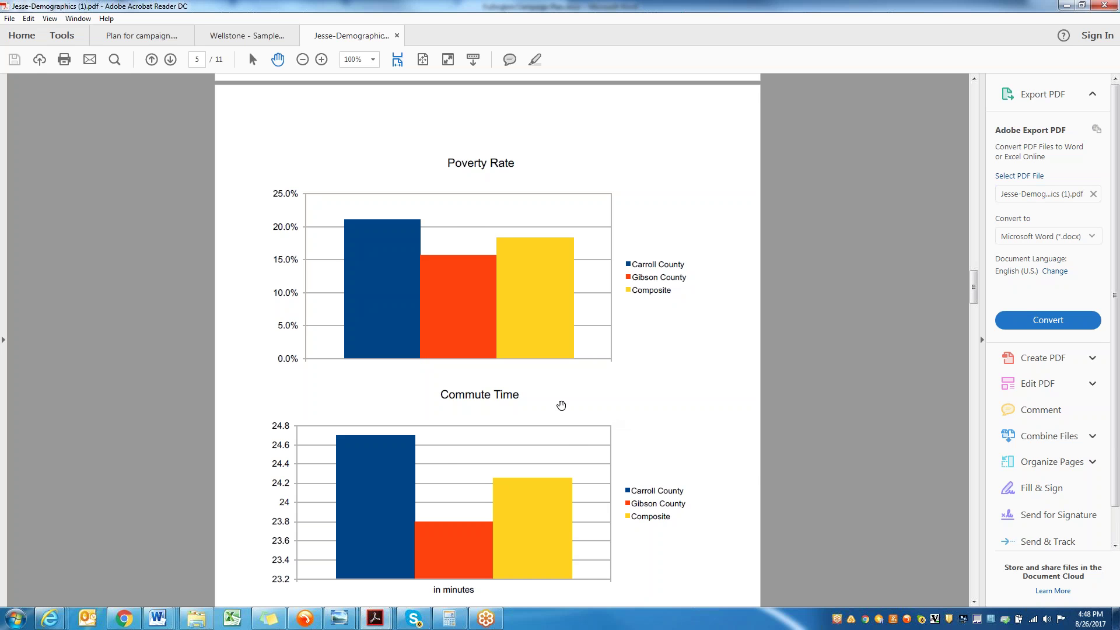
{"action": "scroll", "coordinate": [597, 401], "scroll_direction": "down", "scroll_amount": 3}
{"action": "scroll", "coordinate": [597, 400], "scroll_direction": "down", "scroll_amount": 20}
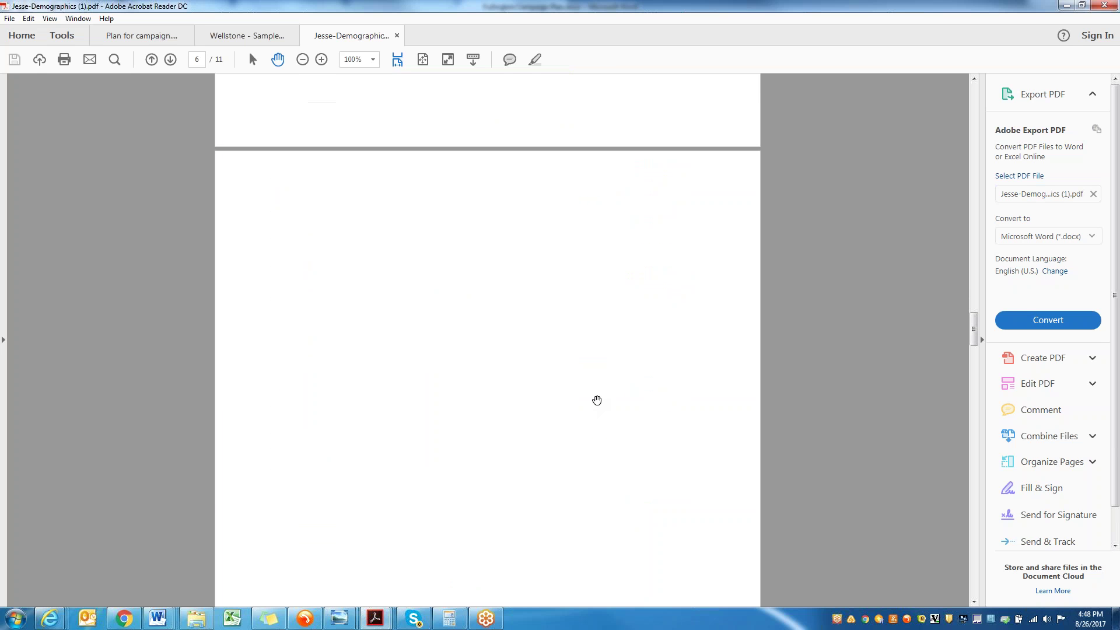
{"action": "scroll", "coordinate": [597, 400], "scroll_direction": "down", "scroll_amount": 12}
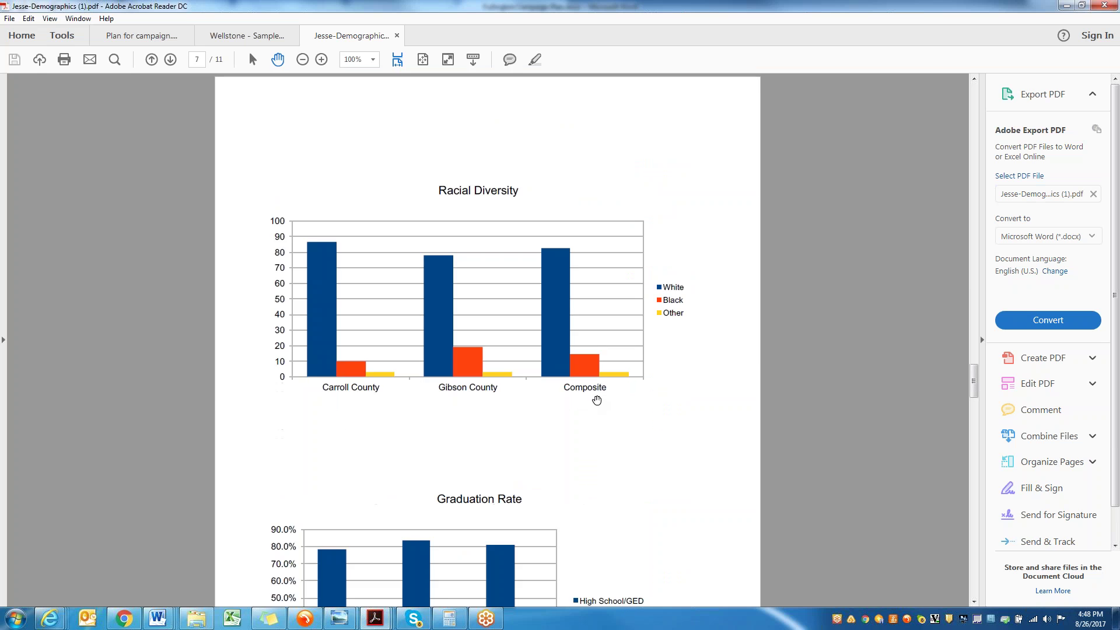
{"action": "scroll", "coordinate": [597, 401], "scroll_direction": "up", "scroll_amount": 1}
{"action": "scroll", "coordinate": [597, 400], "scroll_direction": "down", "scroll_amount": 2}
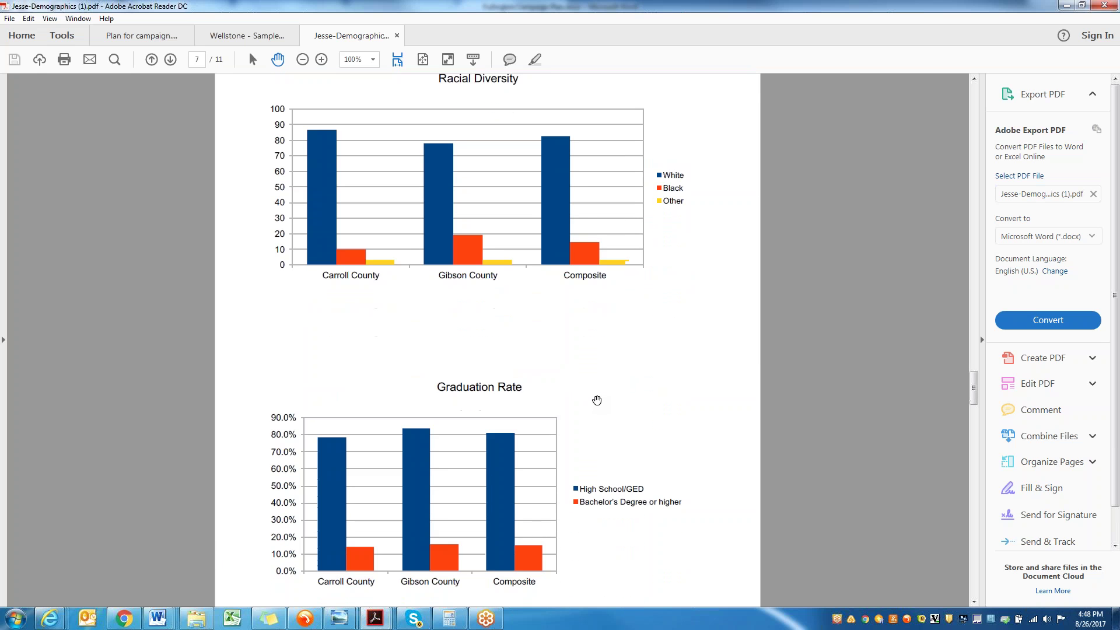
{"action": "scroll", "coordinate": [597, 400], "scroll_direction": "down", "scroll_amount": 6}
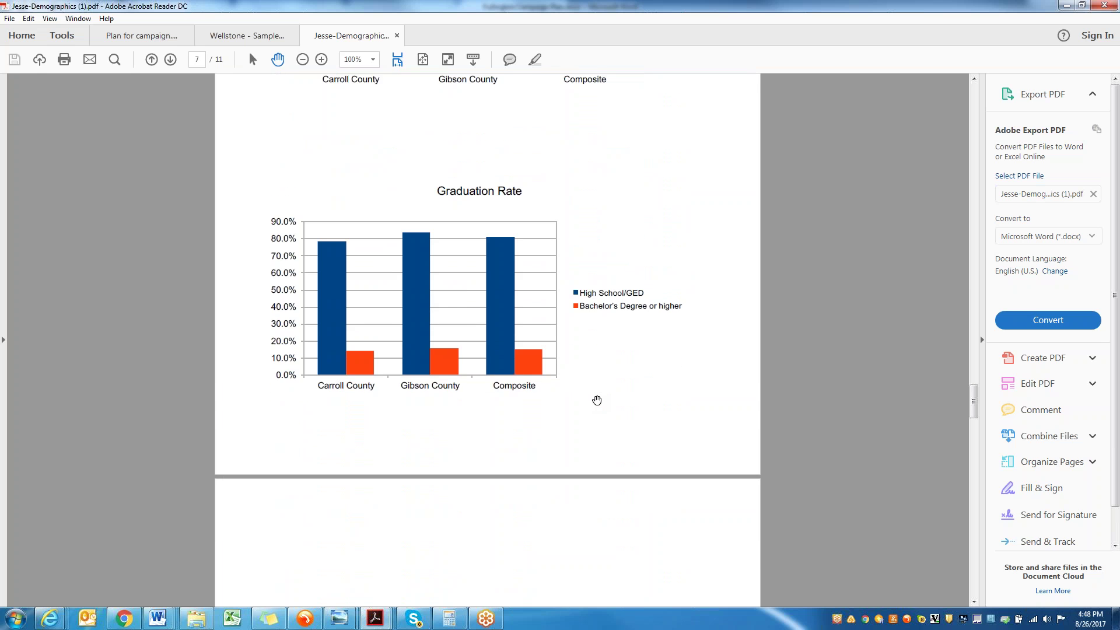
{"action": "scroll", "coordinate": [597, 400], "scroll_direction": "down", "scroll_amount": 3}
{"action": "scroll", "coordinate": [597, 400], "scroll_direction": "down", "scroll_amount": 12}
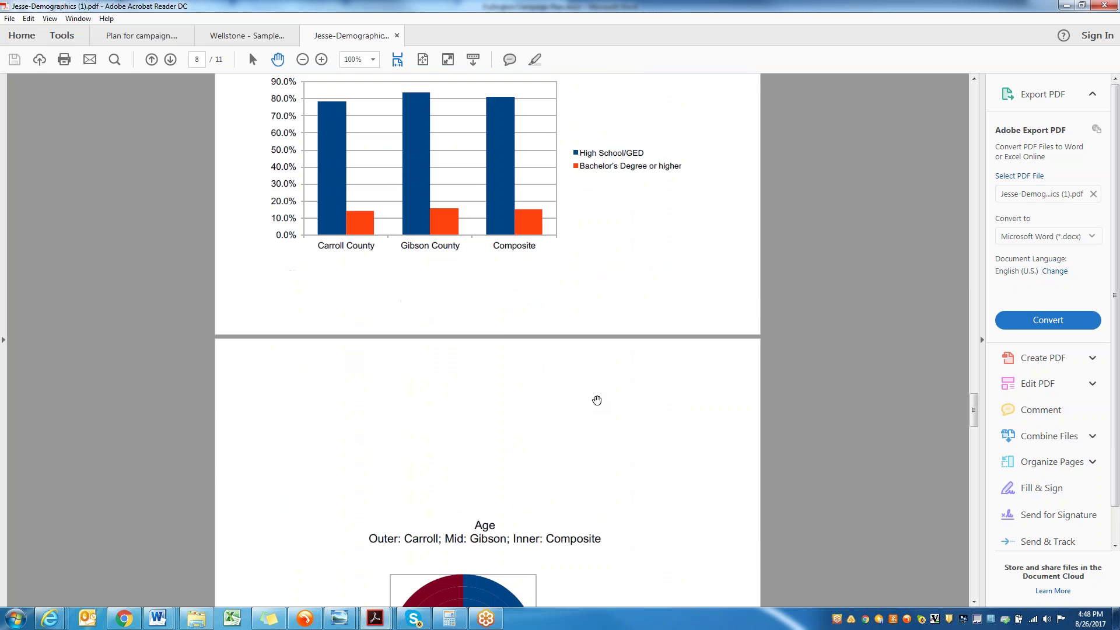
{"action": "scroll", "coordinate": [597, 400], "scroll_direction": "down", "scroll_amount": 6}
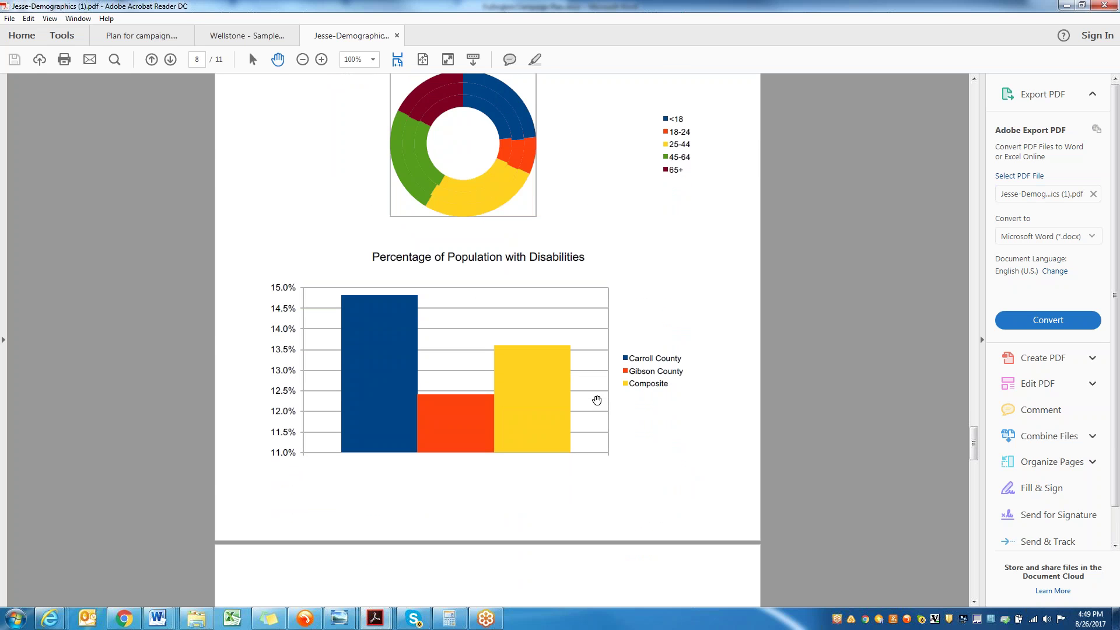
{"action": "scroll", "coordinate": [597, 400], "scroll_direction": "down", "scroll_amount": 20}
{"action": "scroll", "coordinate": [599, 390], "scroll_direction": "down", "scroll_amount": 20}
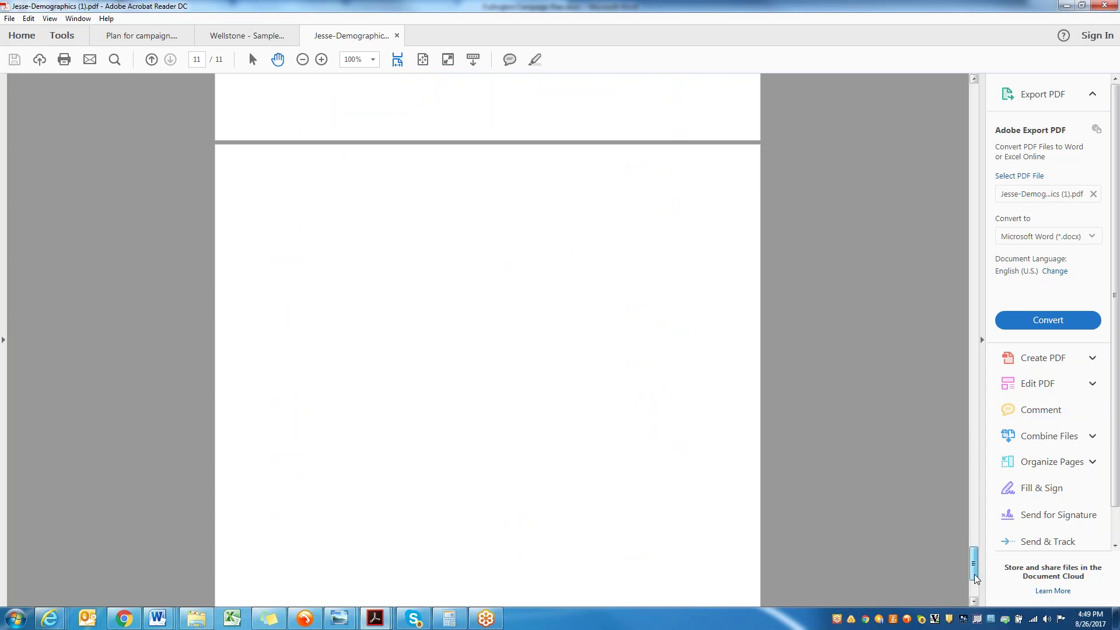
{"action": "left_click_drag", "start_coordinate": [974, 574], "coordinate": [1005, 371]}
- Jump back to page 1 of the demographics PDF with the 2015 Census populations
{"action": "key", "text": "Home"}
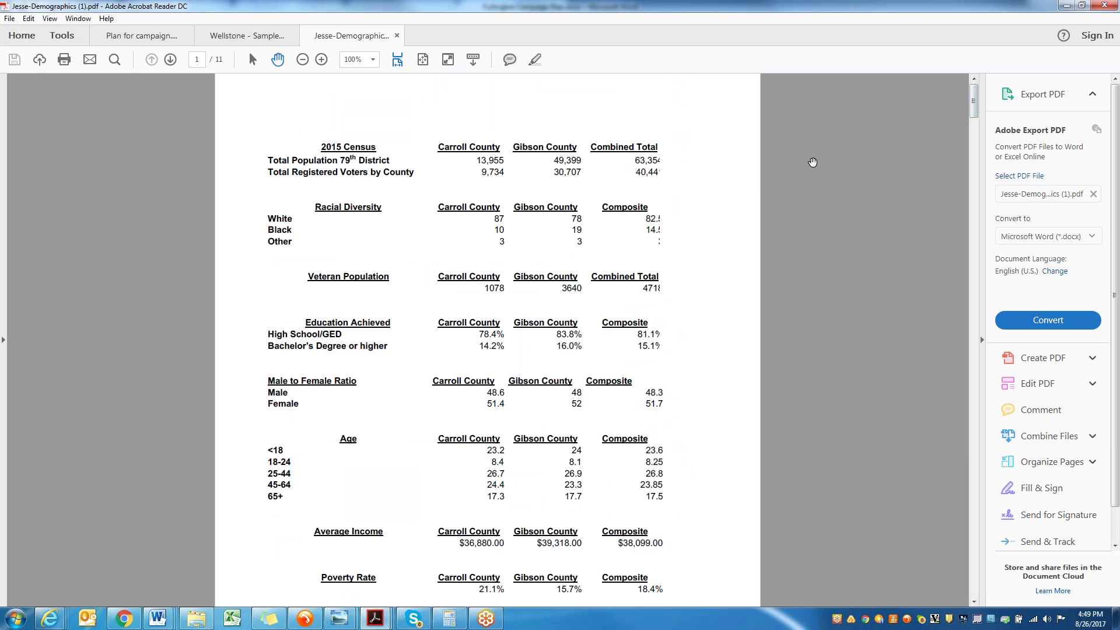